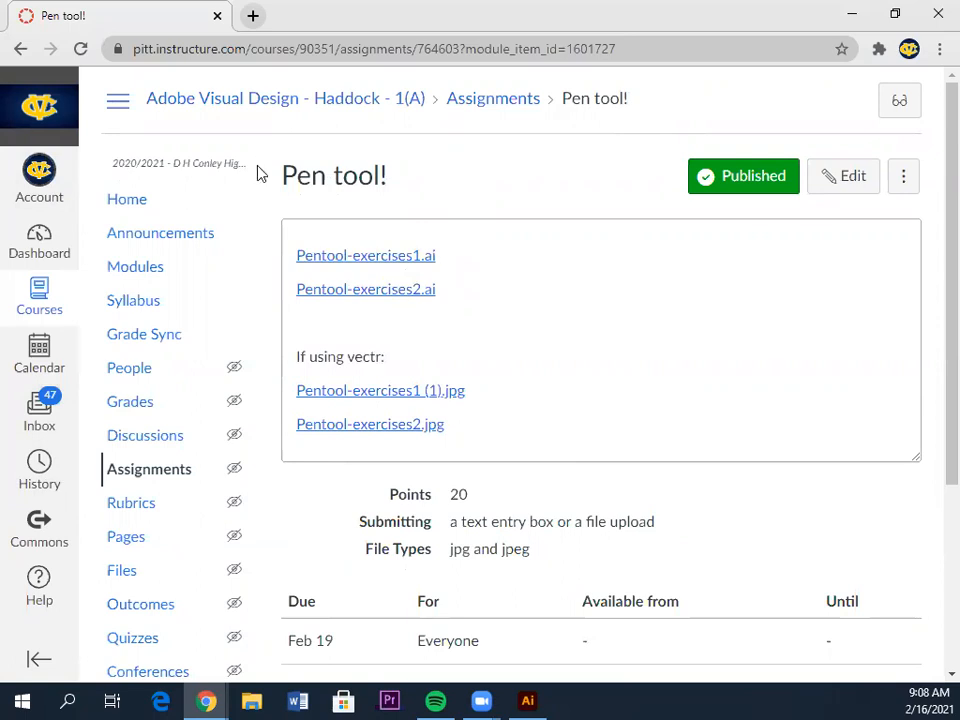
Look over the Pen tool! assignment page, switch to Adobe Illustrator and show the Pentool-exercises1 (3).ai document
scroll(585, 161, "down", 1)
scroll(621, 176, "up", 1)
scroll(501, 594, "down", 2)
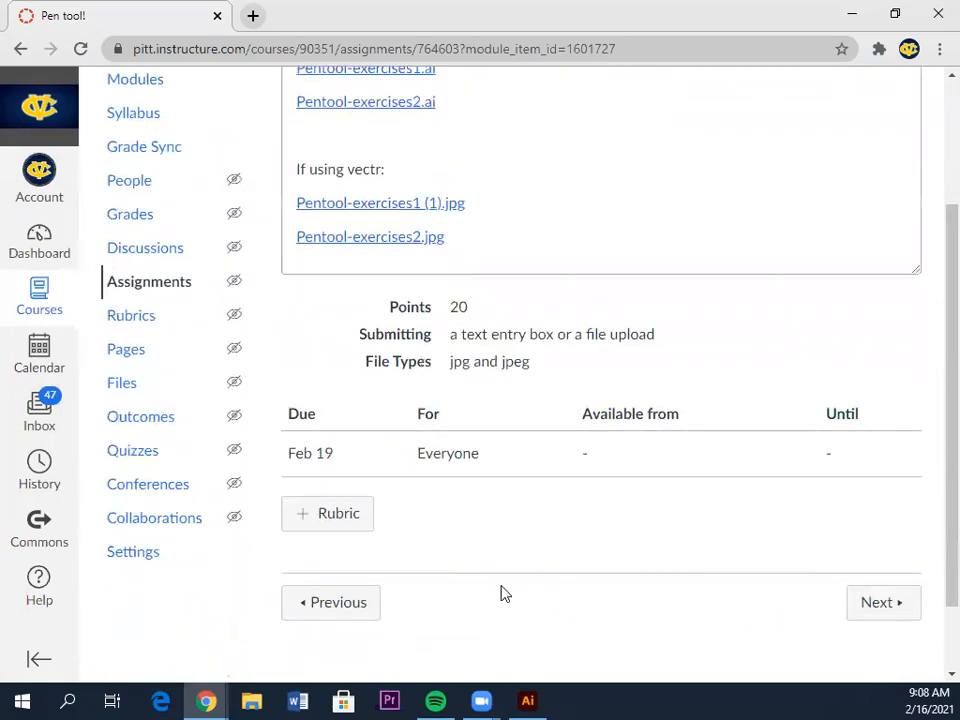
left_click(527, 700)
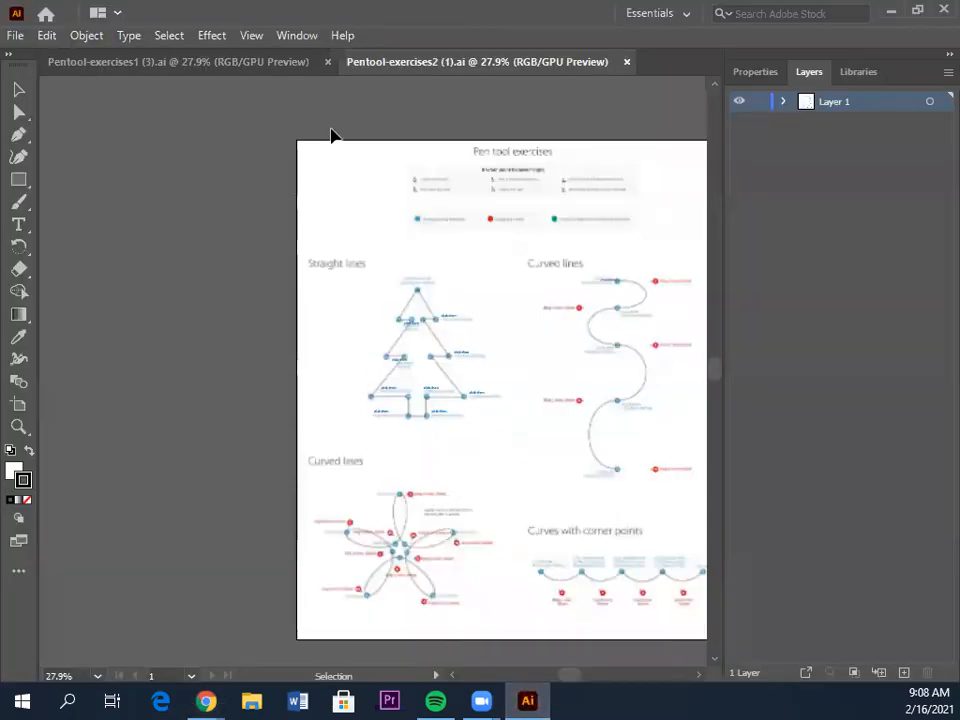
left_click(166, 58)
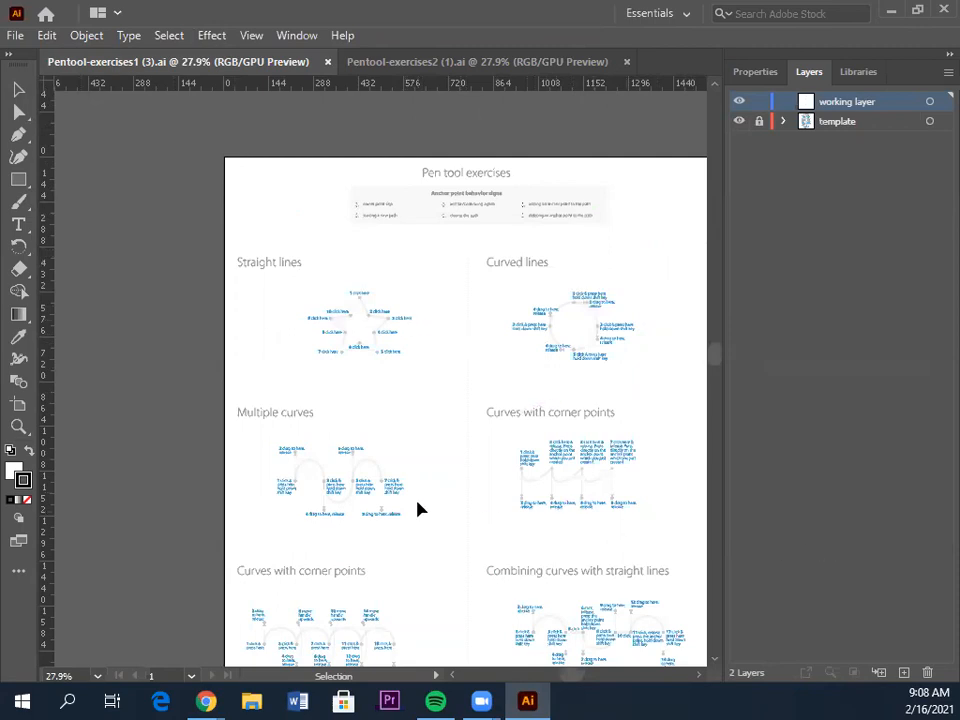
Trace the Straight lines star template with the Pen tool, placing corner anchors at points 1 through 9
key("ctrl+equal")
key("ctrl+equal")
key("ctrl+equal")
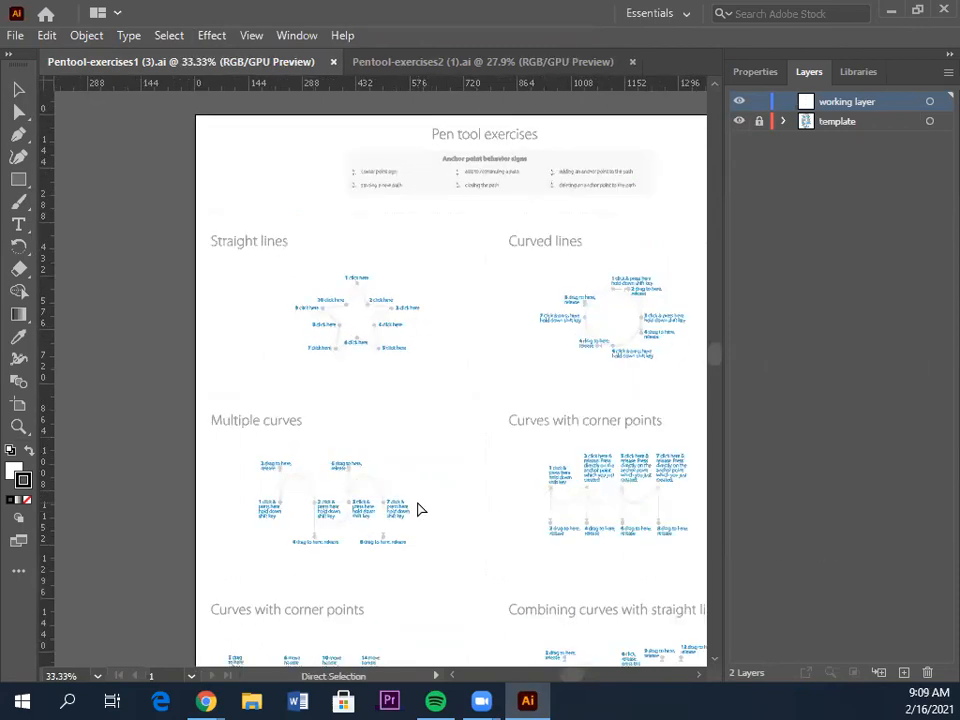
key("ctrl+equal")
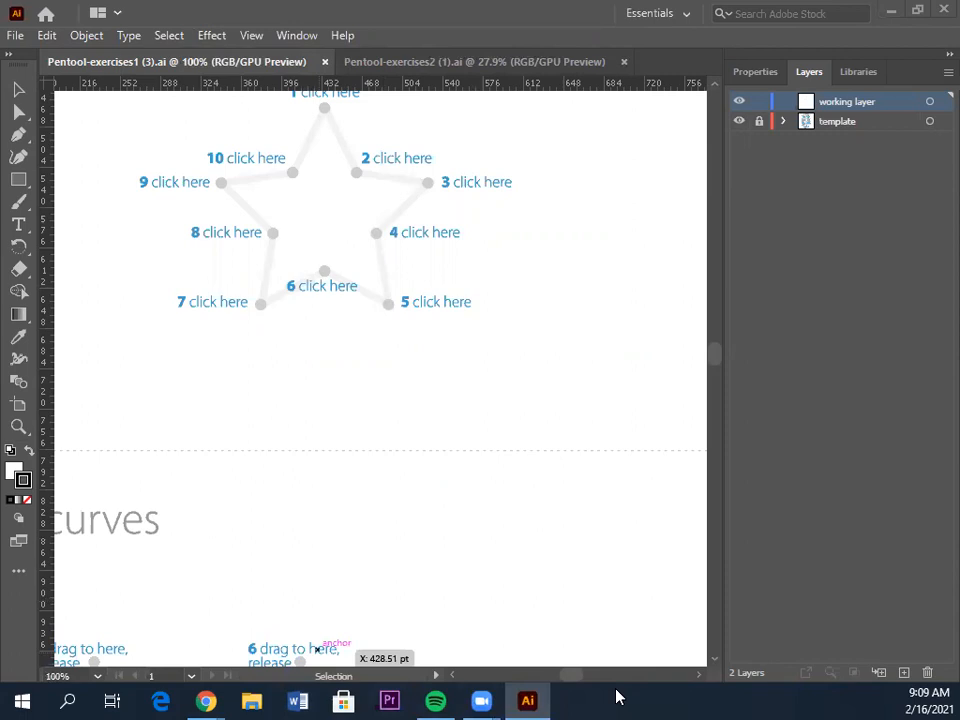
left_click_drag(566, 681, 564, 681)
scroll(476, 581, "up", 3)
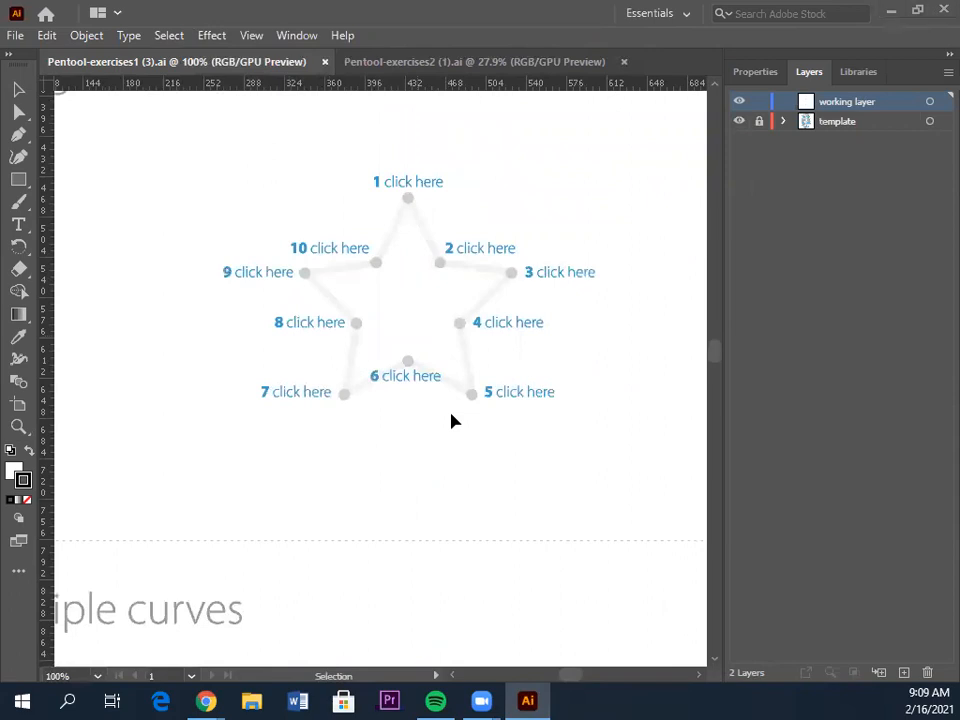
left_click(20, 135)
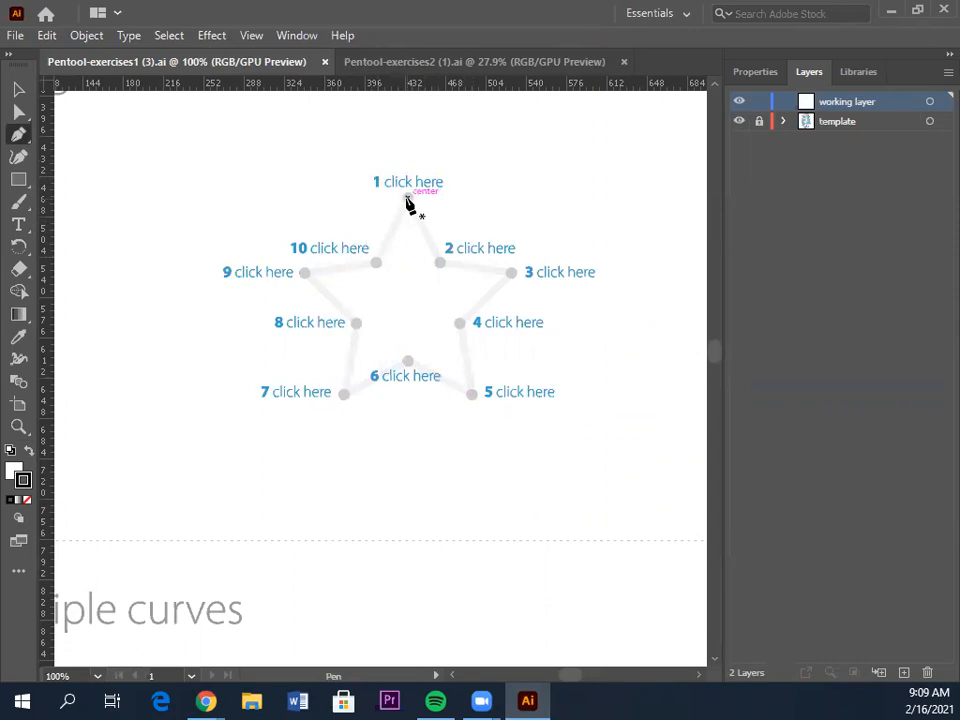
left_click(407, 199)
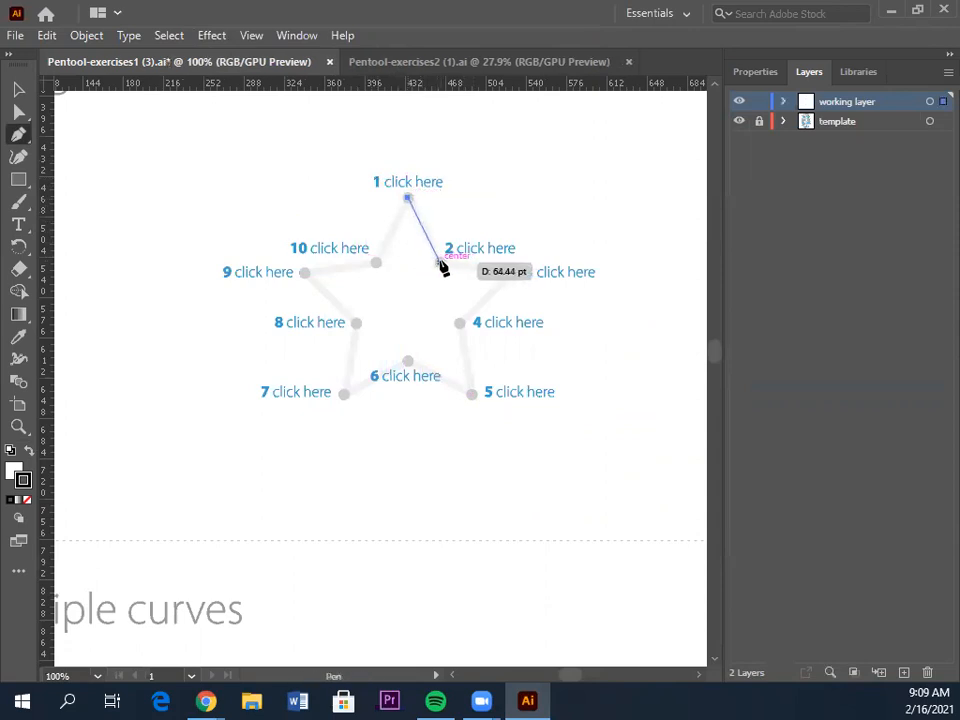
left_click(440, 262)
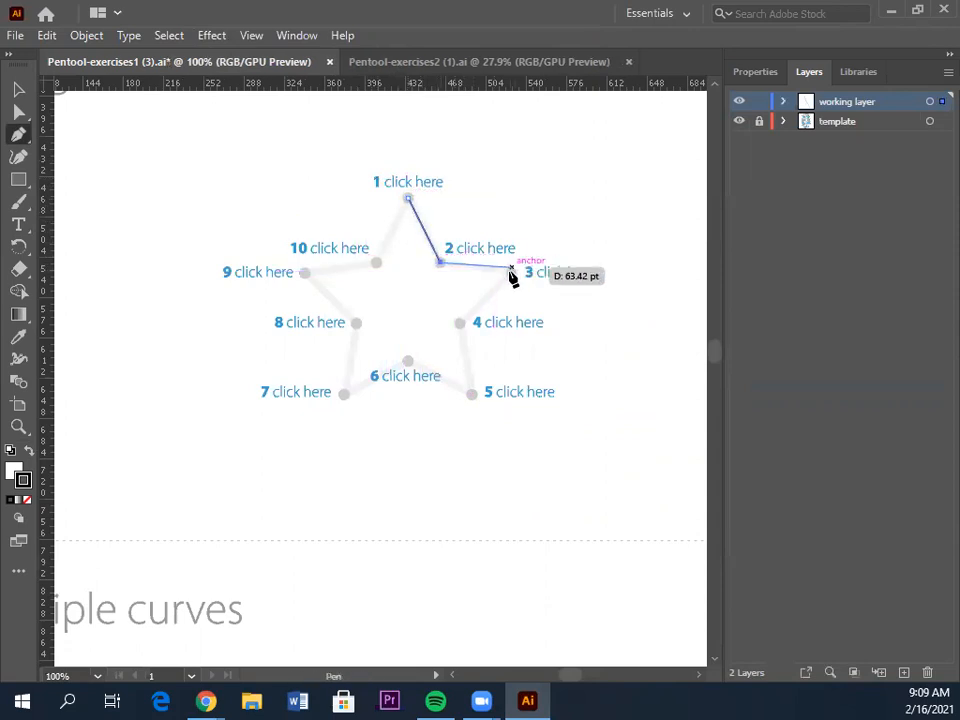
left_click(511, 272)
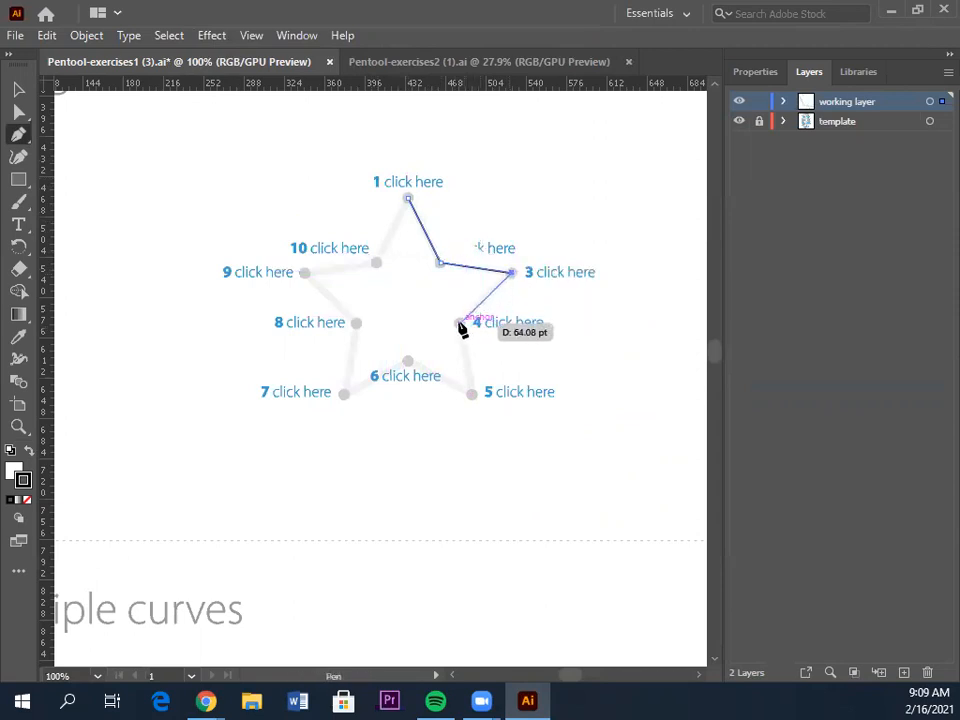
left_click(459, 324)
left_click(472, 393)
left_click(407, 361)
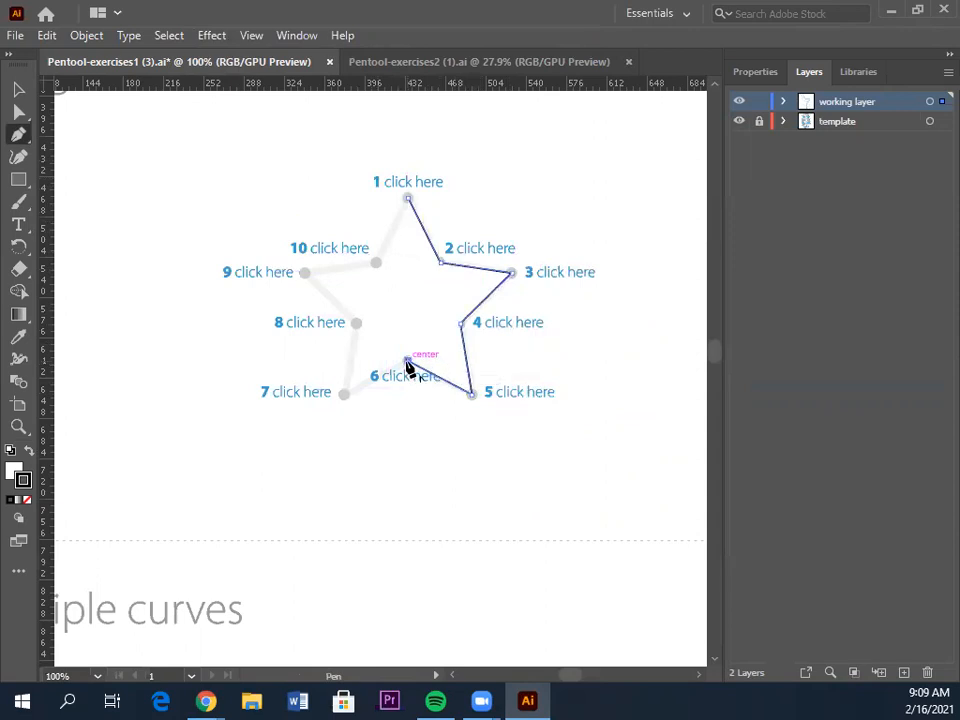
left_click(344, 393)
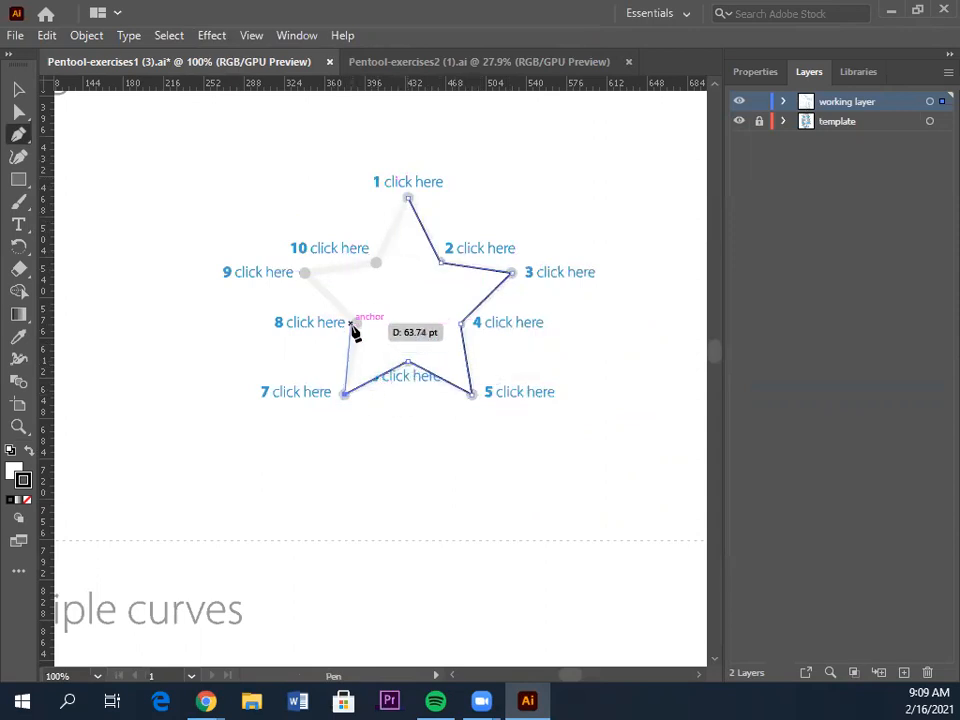
left_click(355, 323)
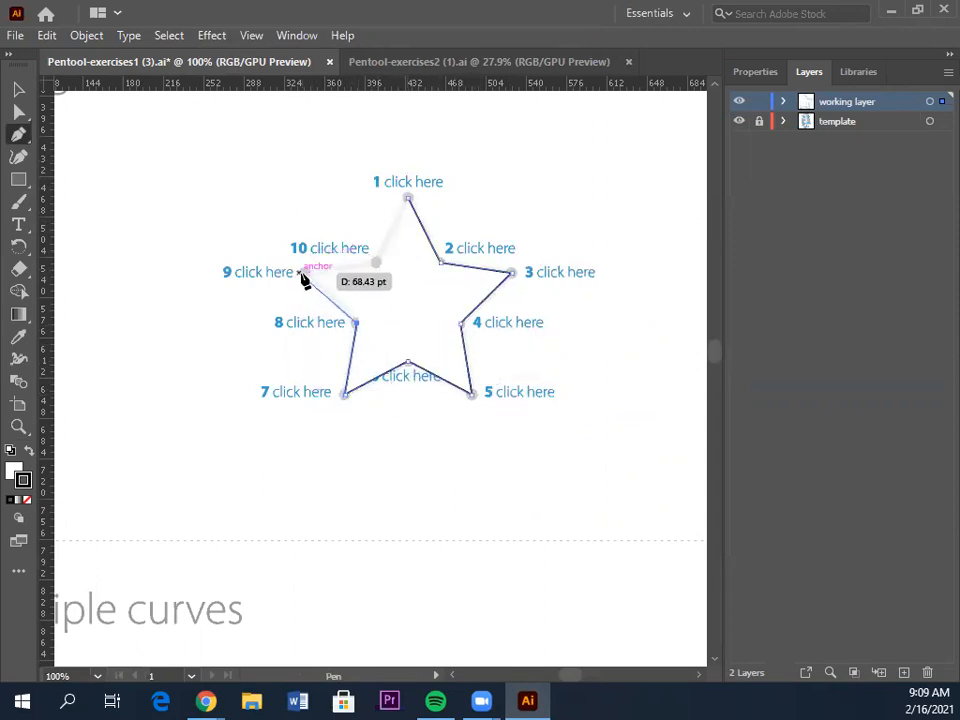
left_click(304, 273)
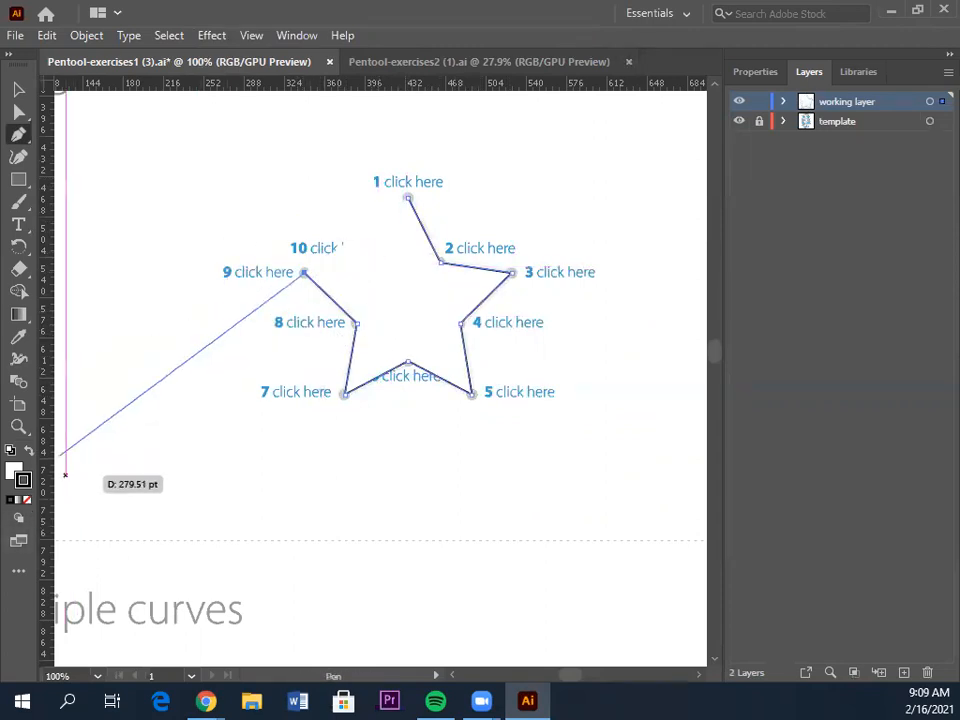
Set the path's fill to None and finish the star through point 10, closing it at point 1
left_click(15, 472)
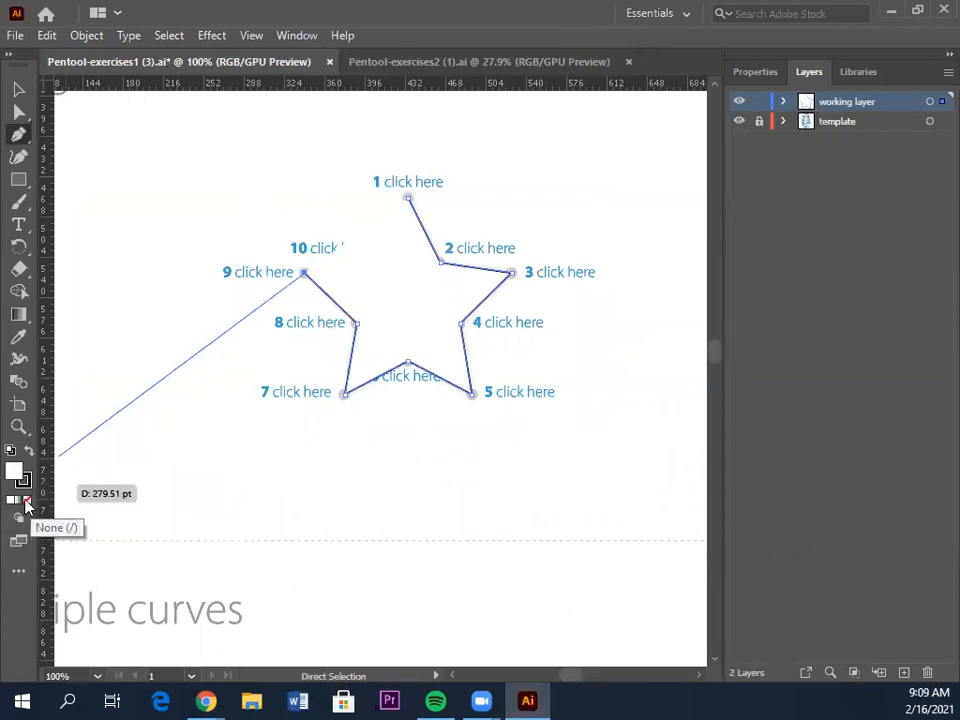
left_click(27, 503)
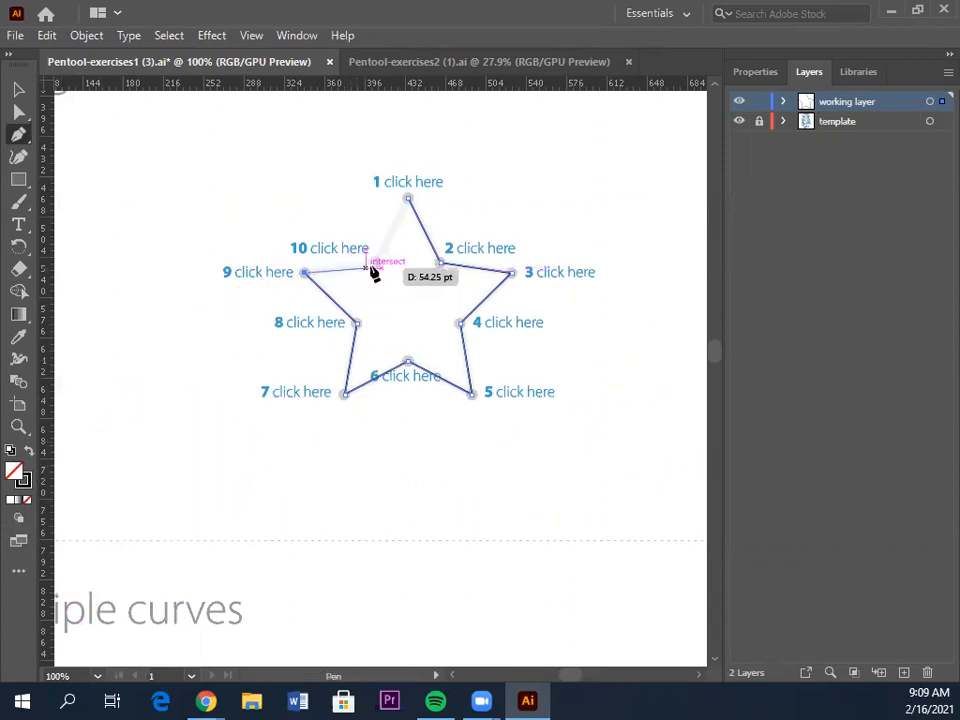
left_click(377, 264)
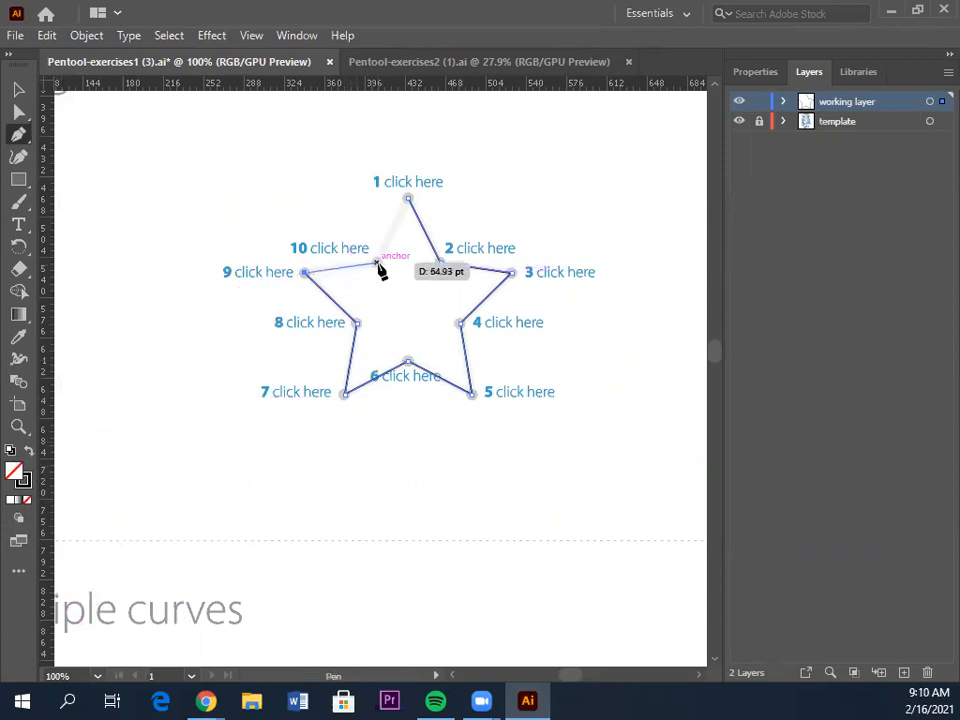
left_click(407, 198)
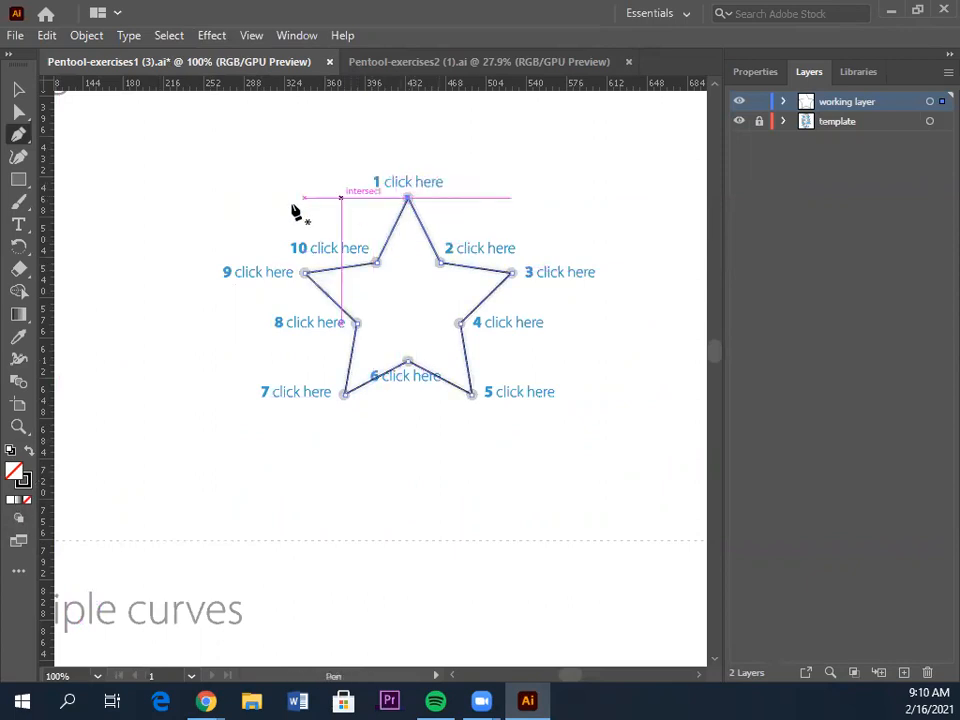
Move the finished star off its template to the empty area below and left of it
left_click(20, 90)
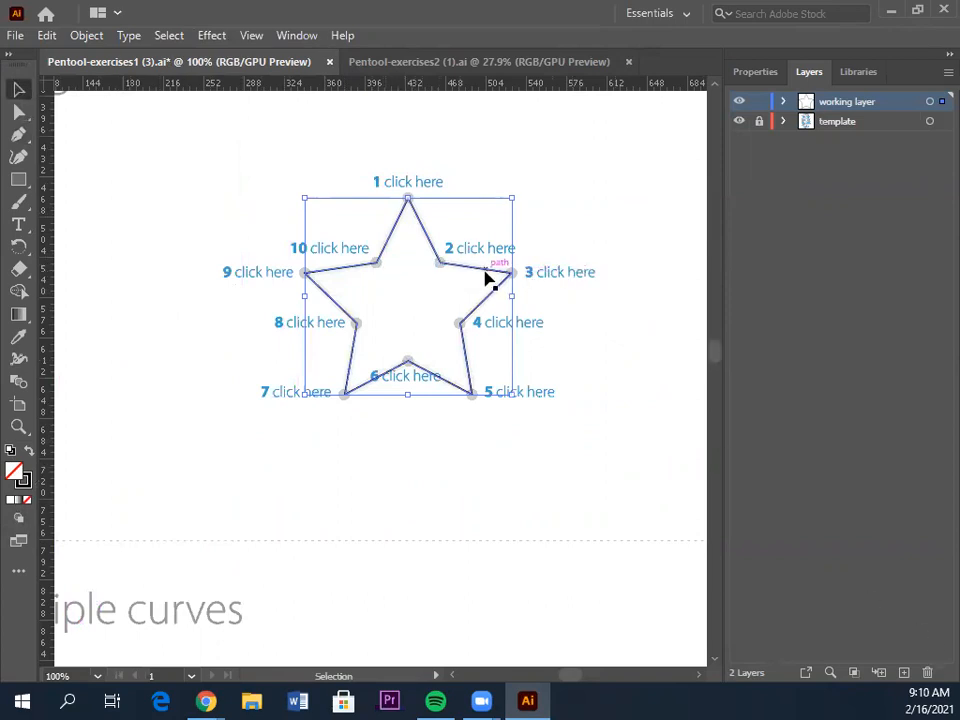
left_click_drag(473, 288, 504, 478)
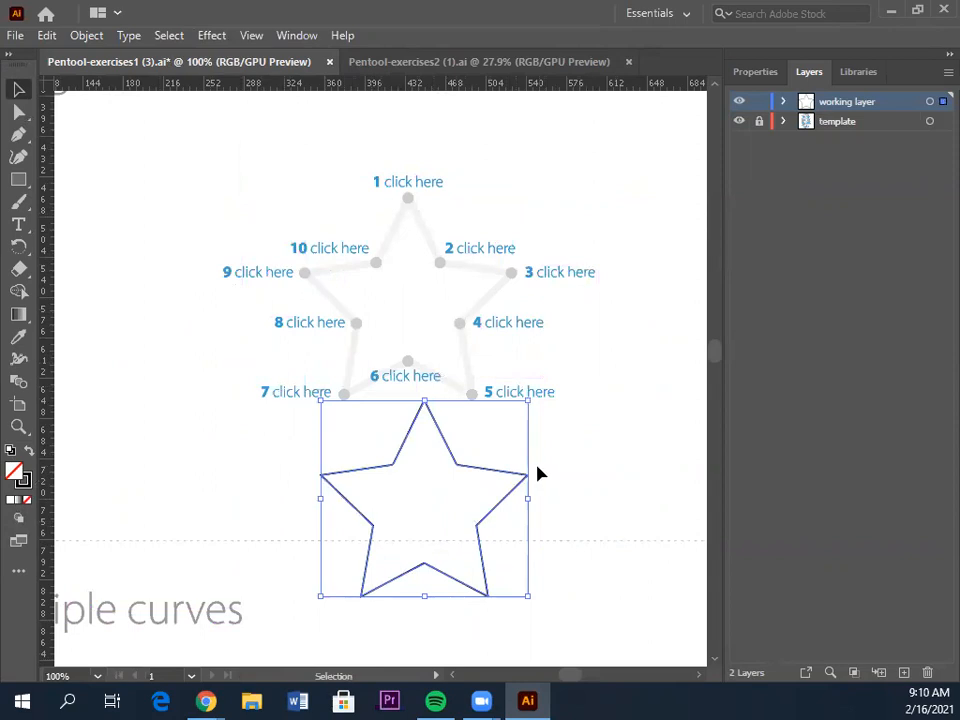
left_click_drag(478, 476, 248, 436)
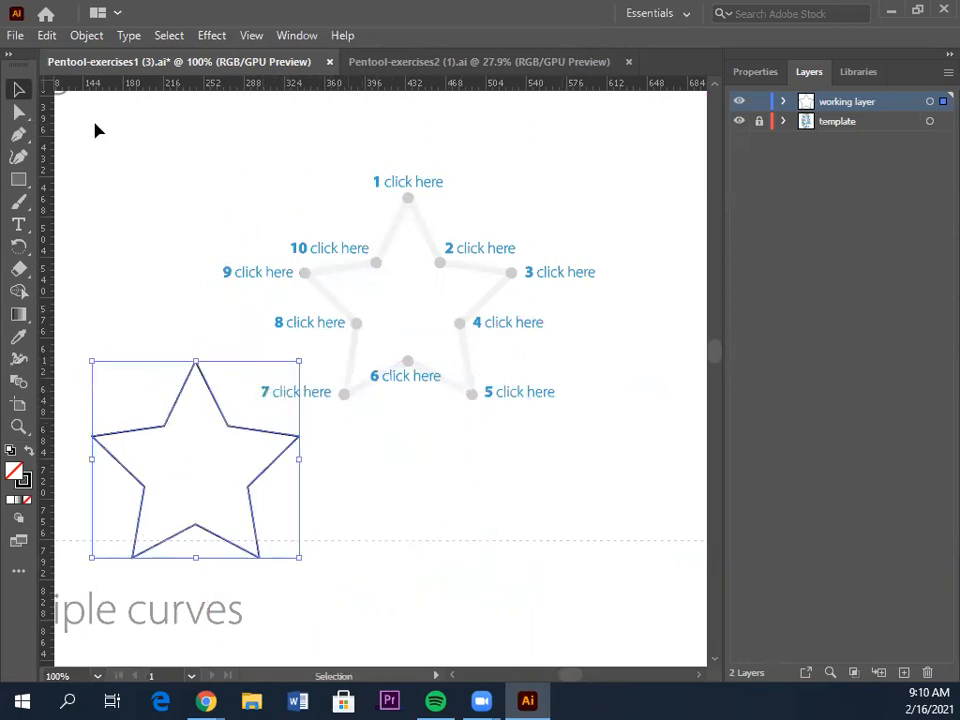
Draw an open two-point straight line with the Pen tool above and right of the star template, and end the path
left_click(20, 139)
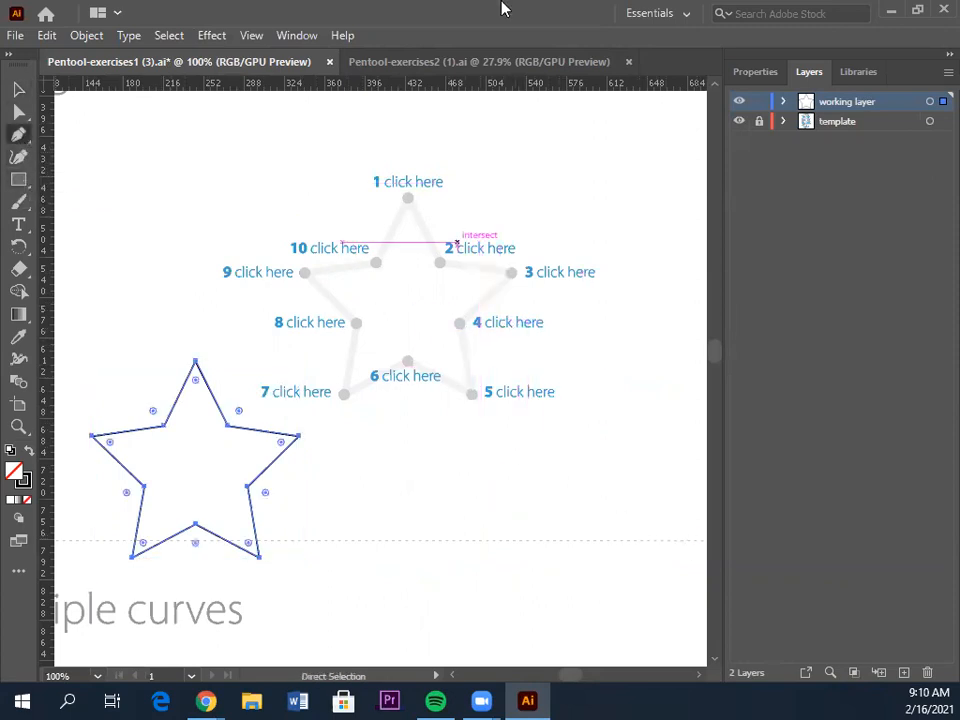
left_click(504, 140)
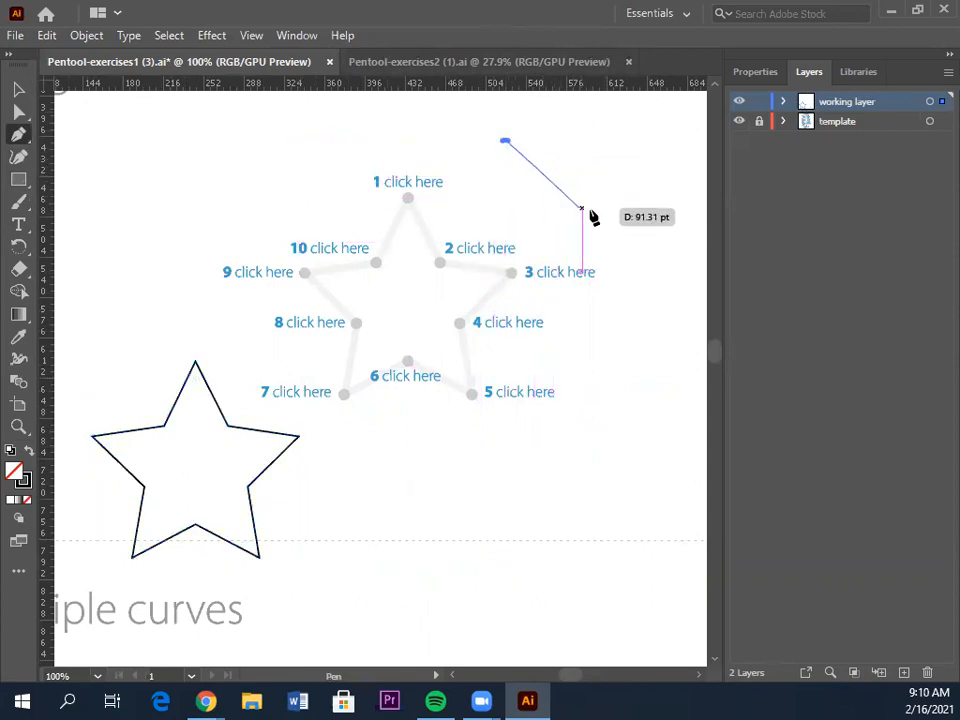
left_click(625, 204)
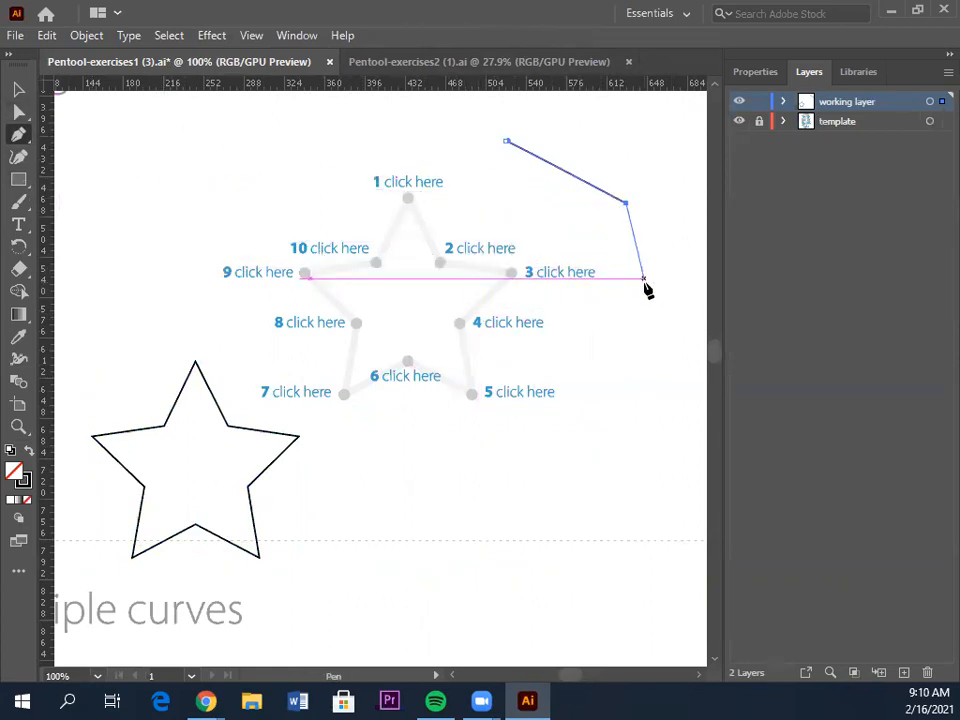
key("Escape")
scroll(644, 278, "up", 1)
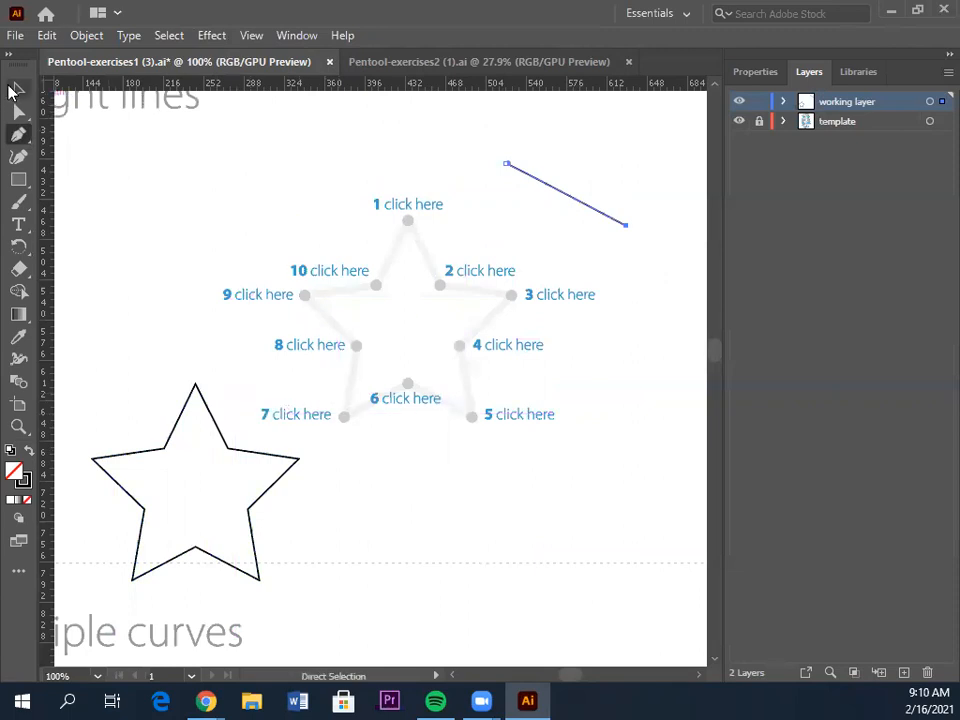
Move the open practice line slightly right and down and delete it
left_click(14, 90)
left_click_drag(608, 215, 630, 223)
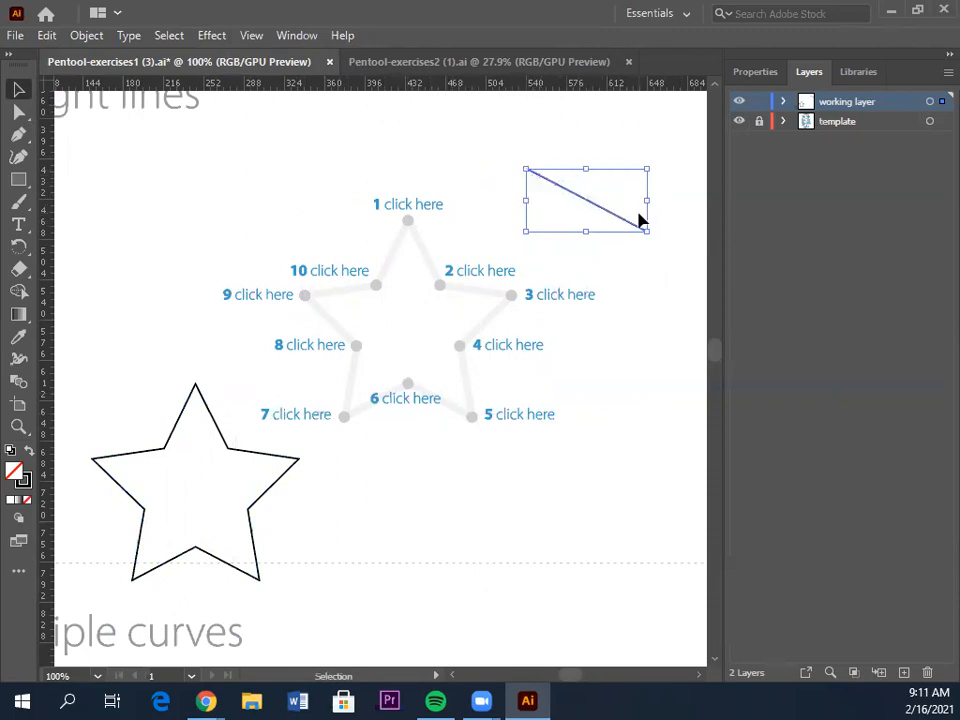
key("Delete")
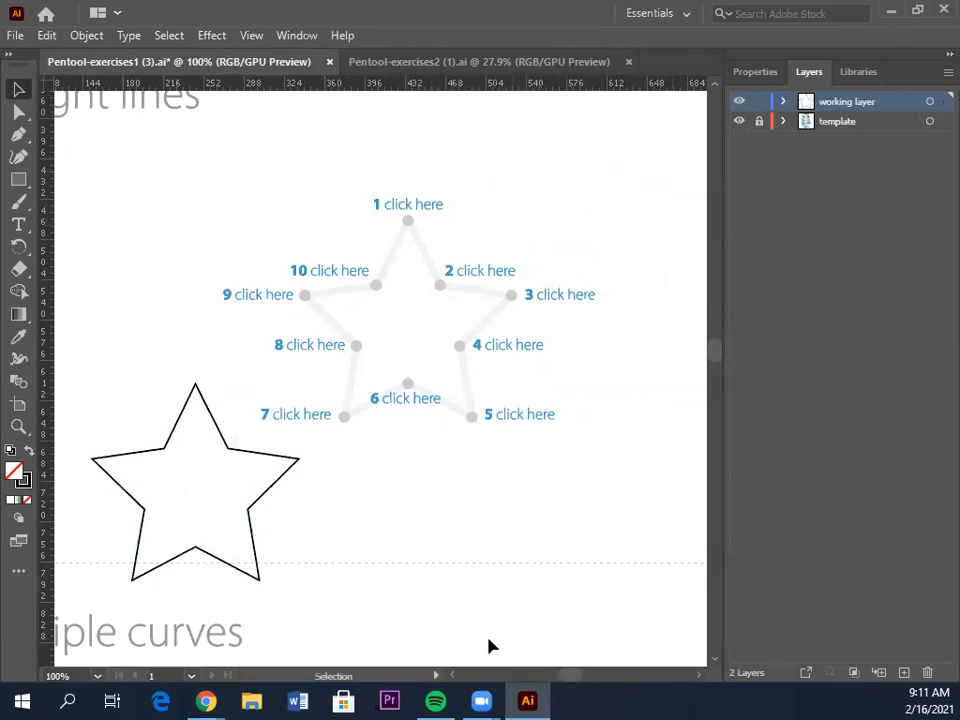
Start tracing the circle template under Curved lines with the Pen tool, placing smooth points at 1 and 3 with vertical/horizontal handles to 2 and 4
scroll(508, 519, "down", 5)
scroll(508, 519, "up", 4)
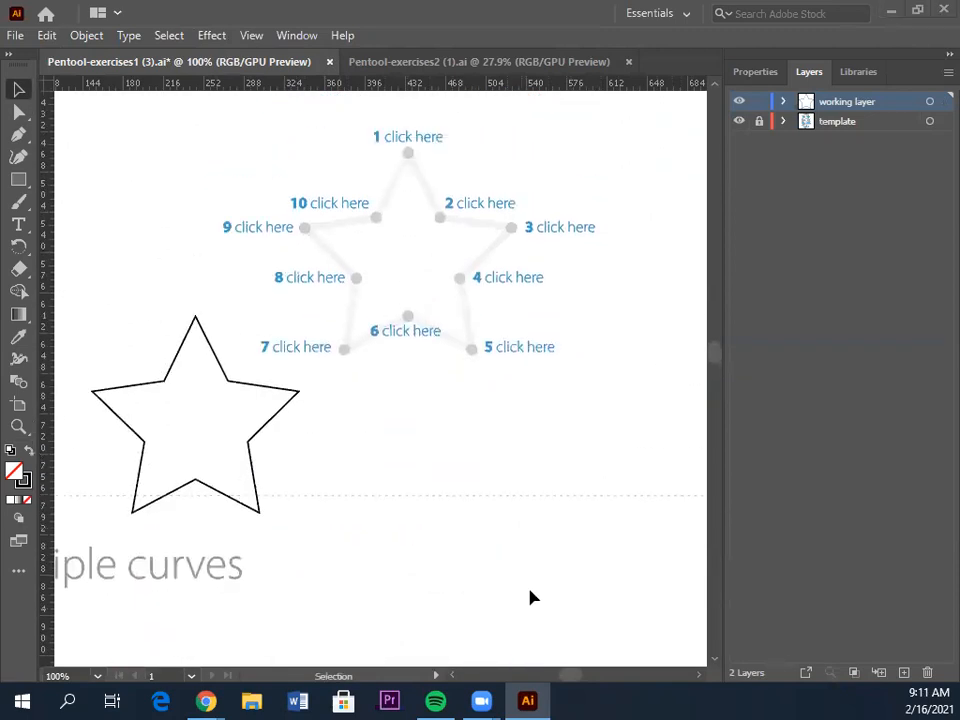
left_click_drag(567, 685, 519, 613)
scroll(455, 547, "up", 1)
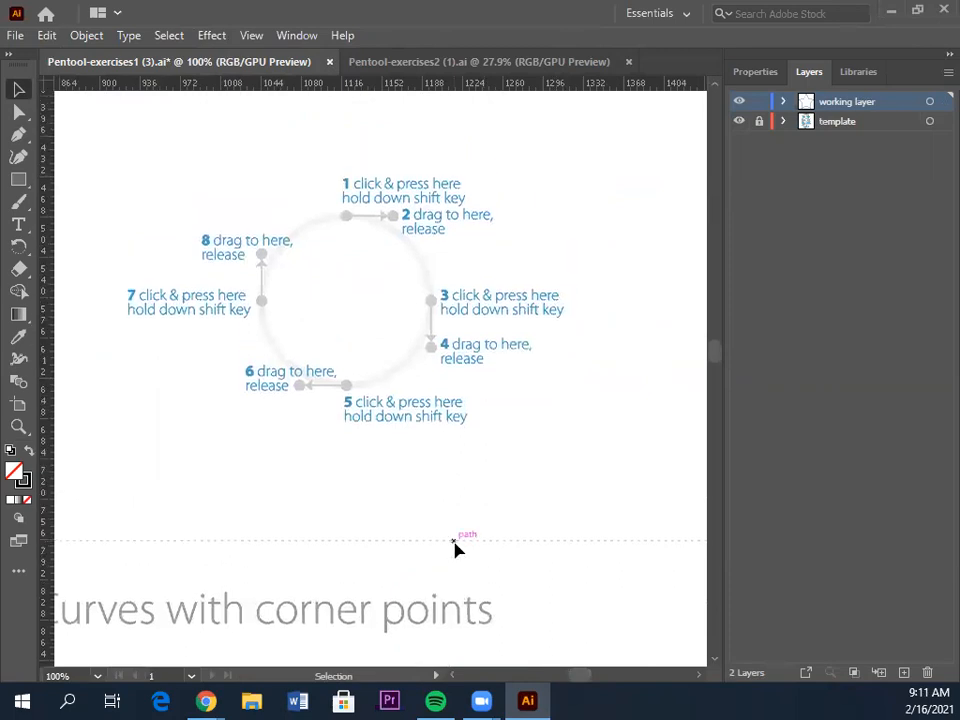
scroll(455, 547, "up", 1)
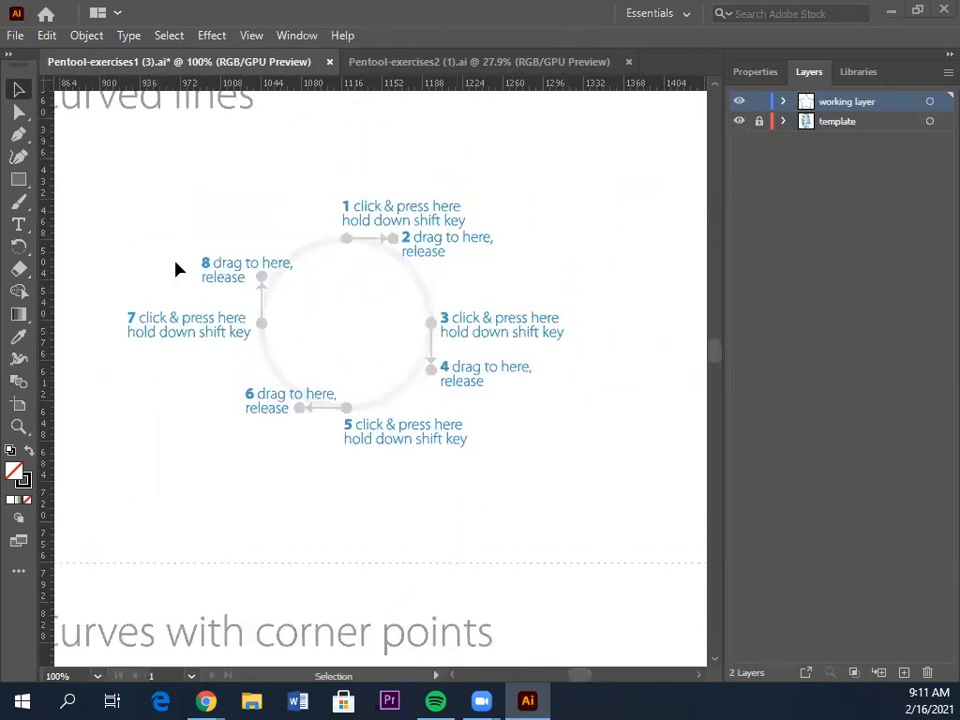
key("p")
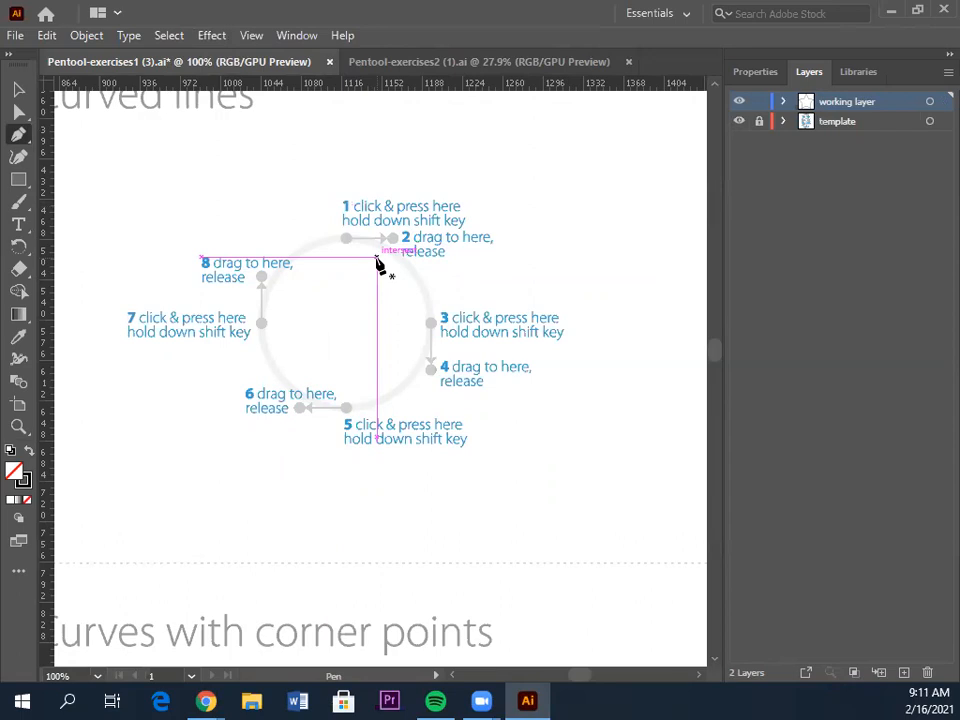
key("ctrl")
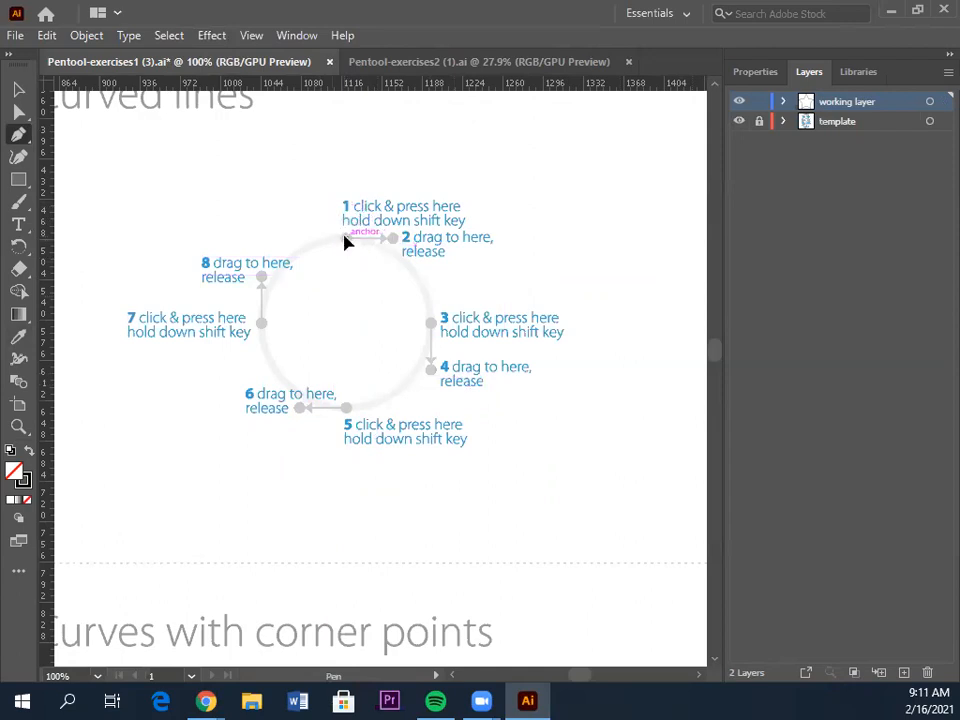
key("shift")
left_click_drag(344, 239, 391, 239)
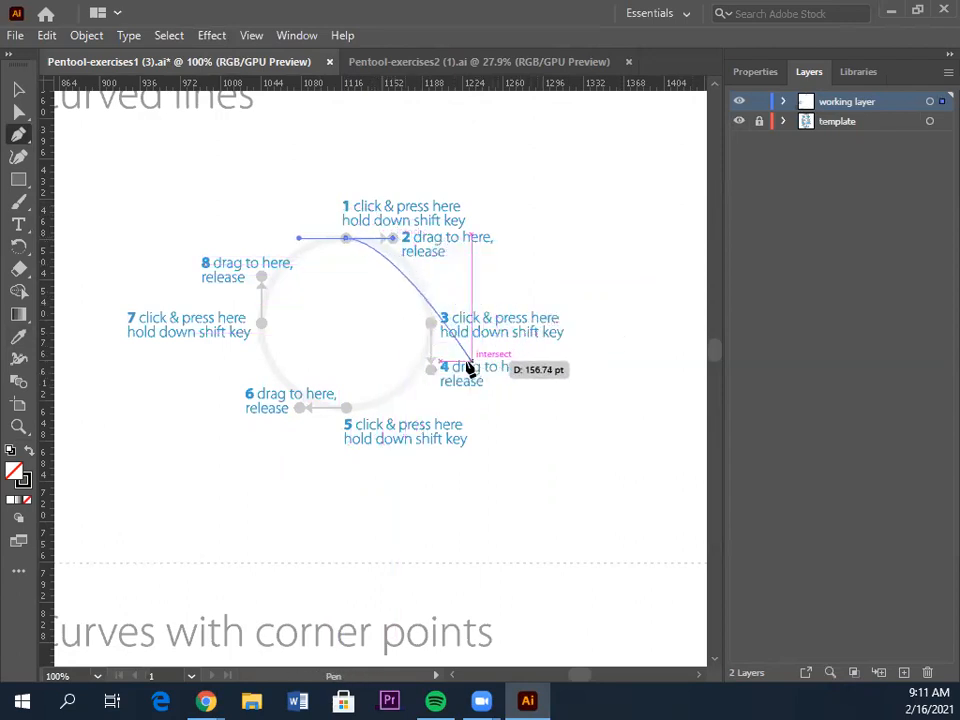
left_click_drag(433, 324, 433, 372)
left_click_drag(432, 375, 432, 371)
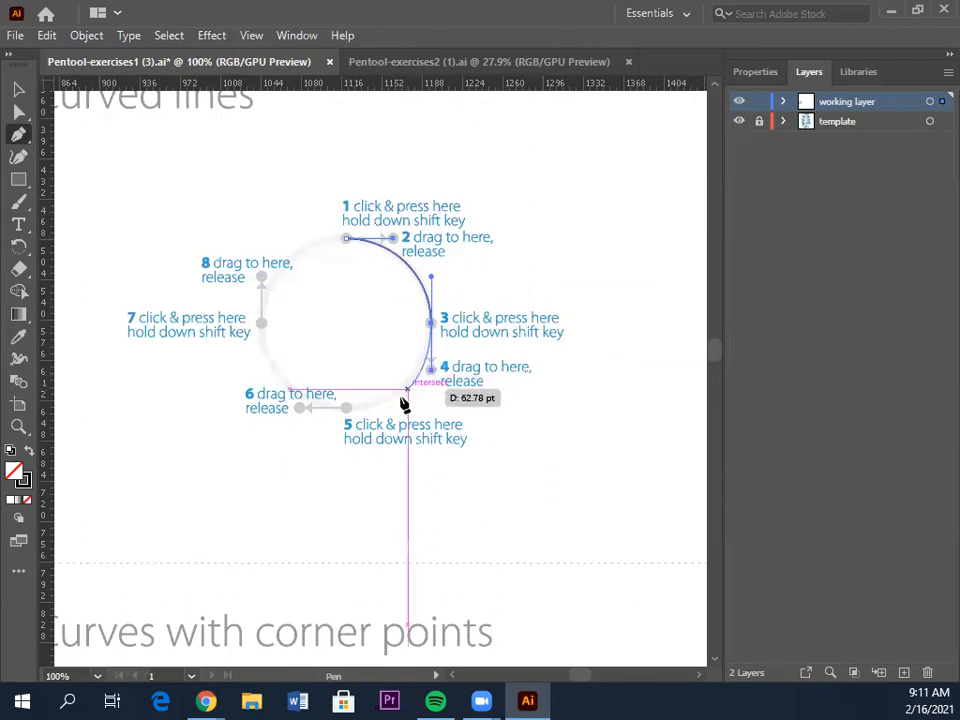
Finish the circle with smooth points at 5 and 7, handles pulled to 6 and 8, and close it at point 1
left_click_drag(348, 408, 296, 414)
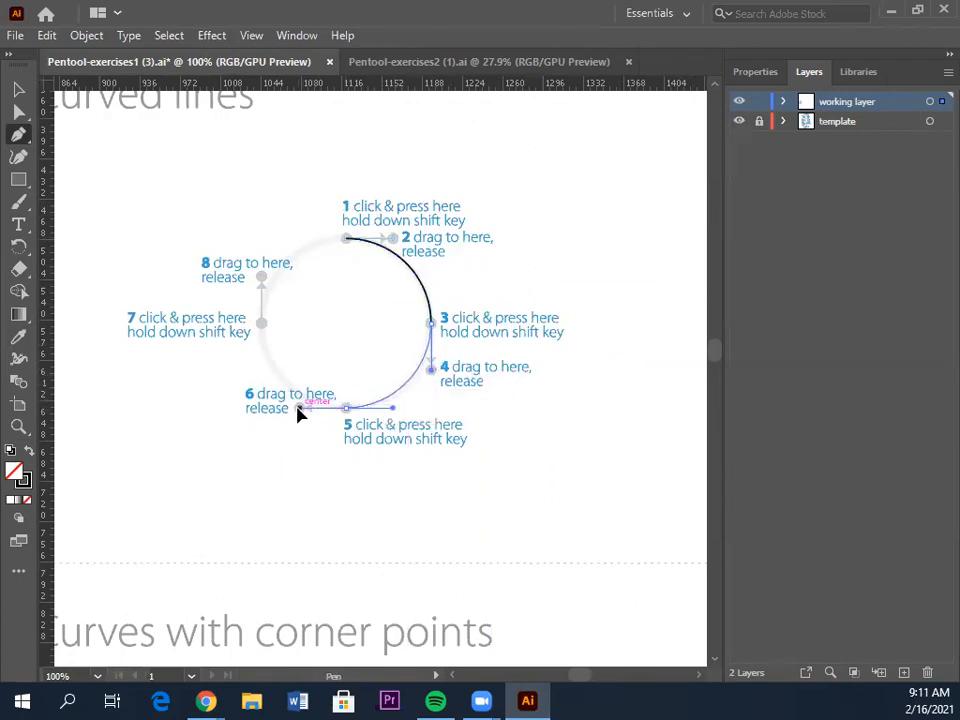
left_click_drag(263, 326, 266, 274)
left_click_drag(346, 238, 396, 240)
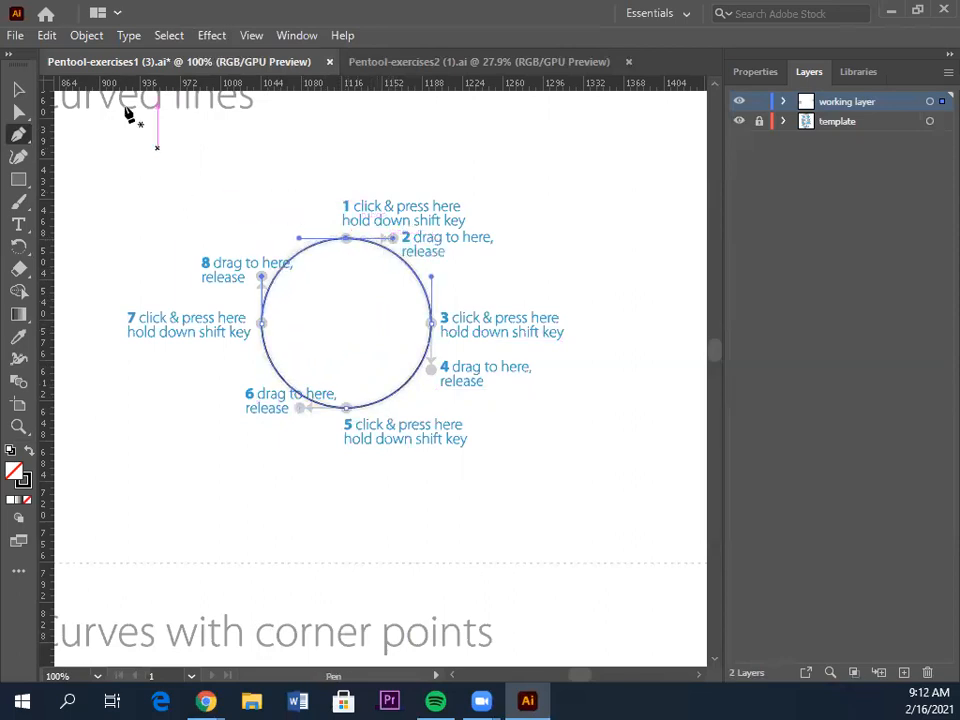
Move the traced circle off its template to the empty area above and right of it
left_click(18, 89)
left_click_drag(413, 365, 628, 302)
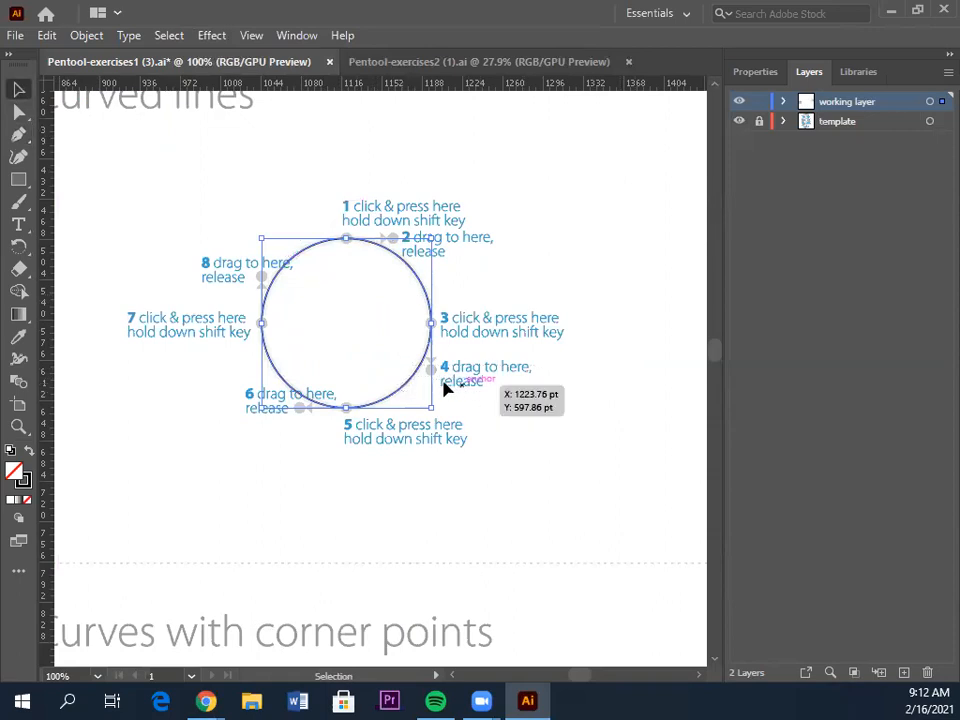
left_click_drag(452, 388, 690, 266)
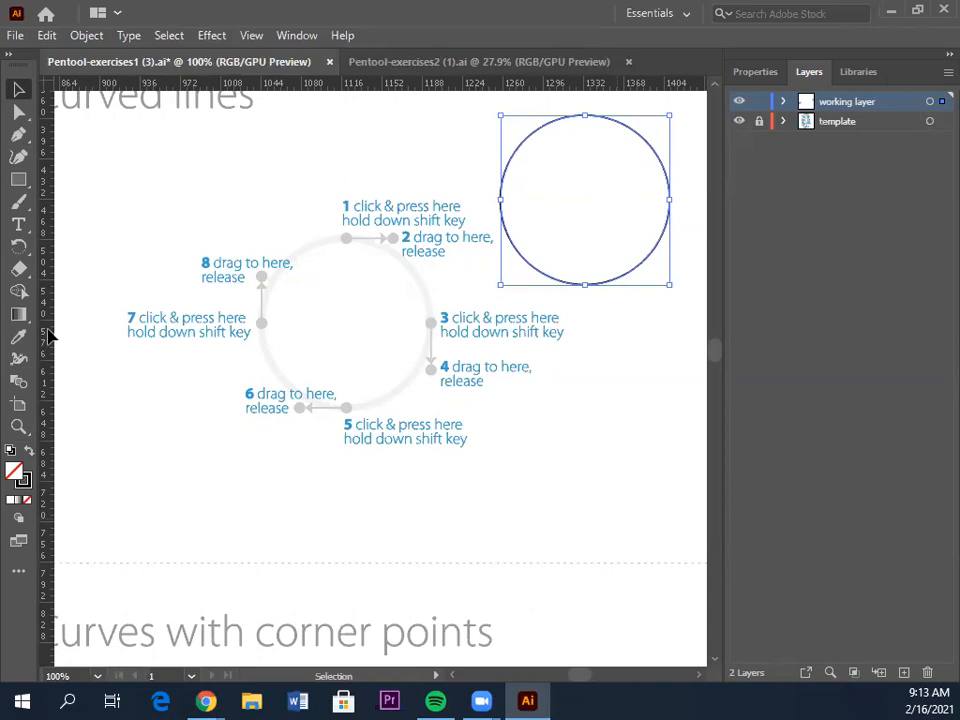
Draw an ellipse with the Ellipse tool and move it to the empty area above and left of the circle template
left_click(18, 179)
left_click(80, 204)
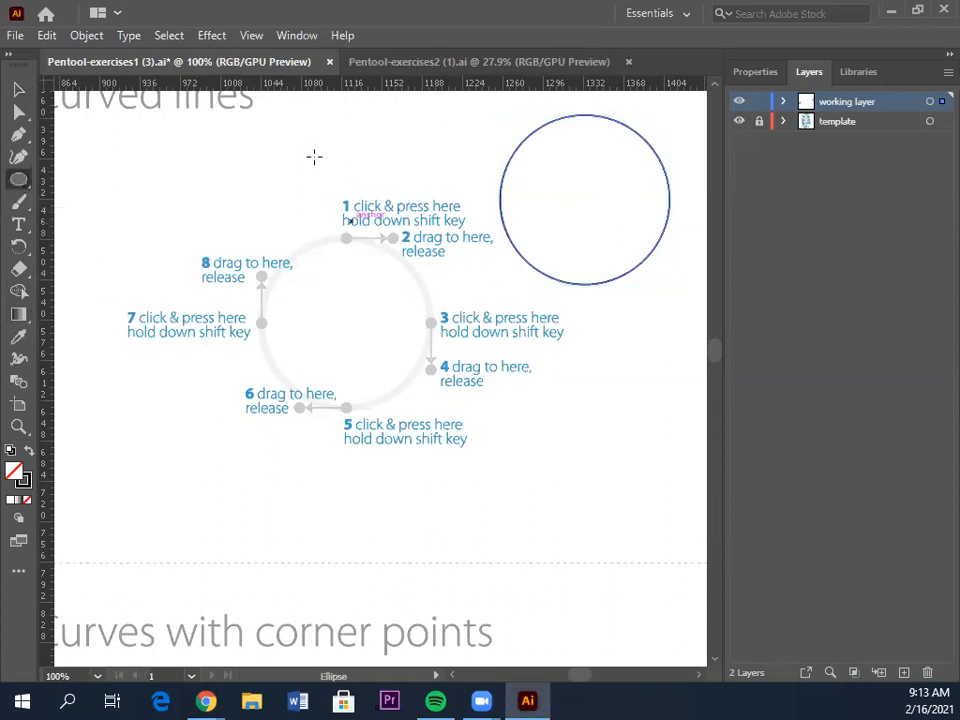
left_click_drag(217, 150, 385, 304)
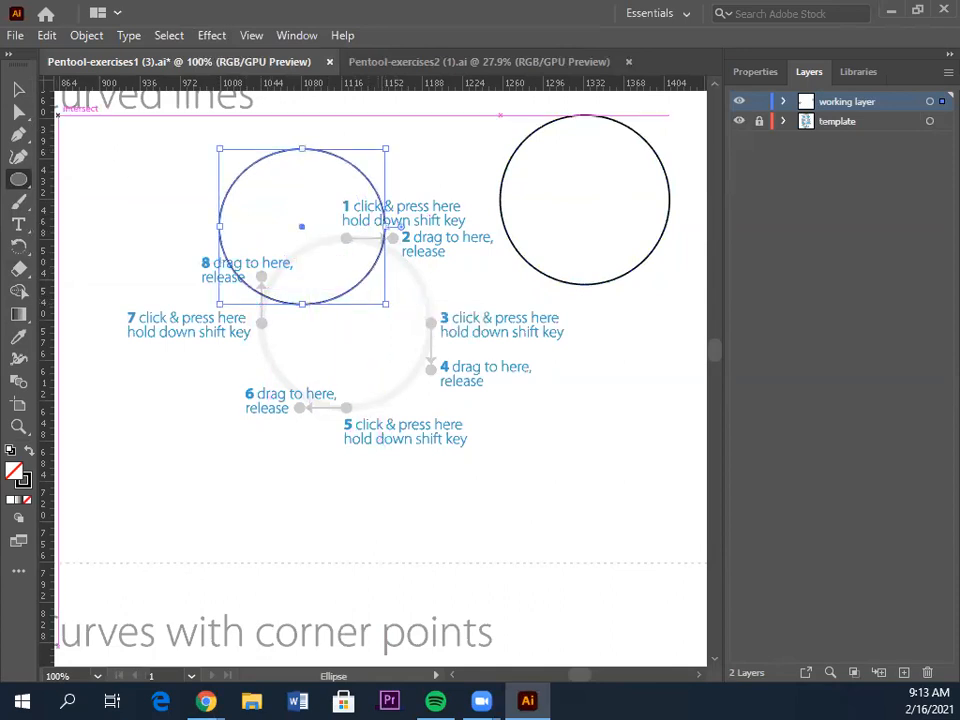
left_click(22, 89)
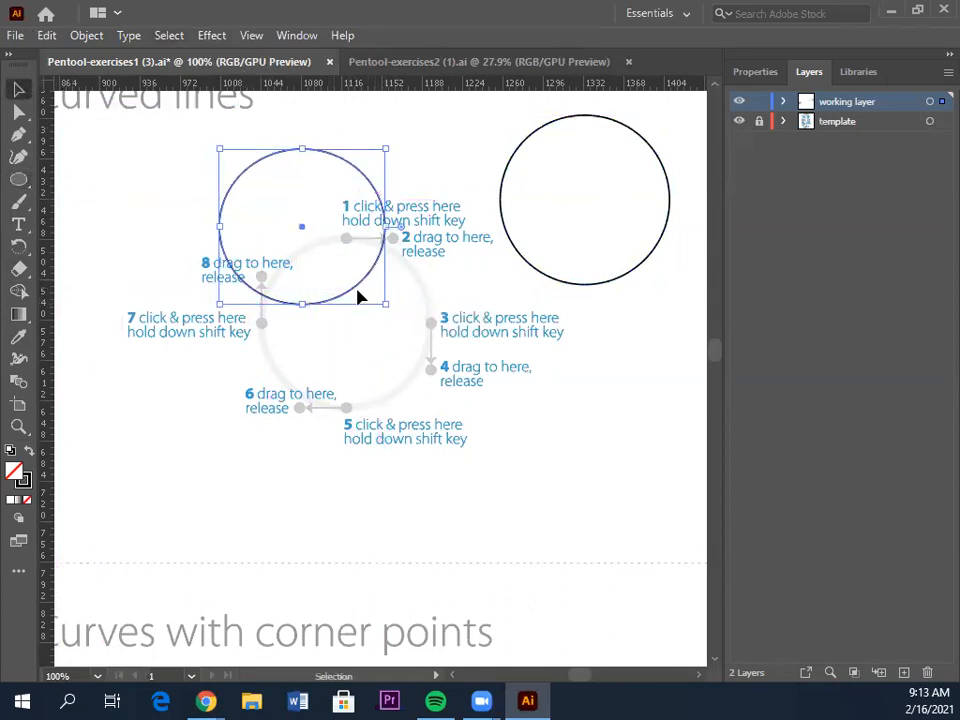
left_click_drag(349, 294, 206, 254)
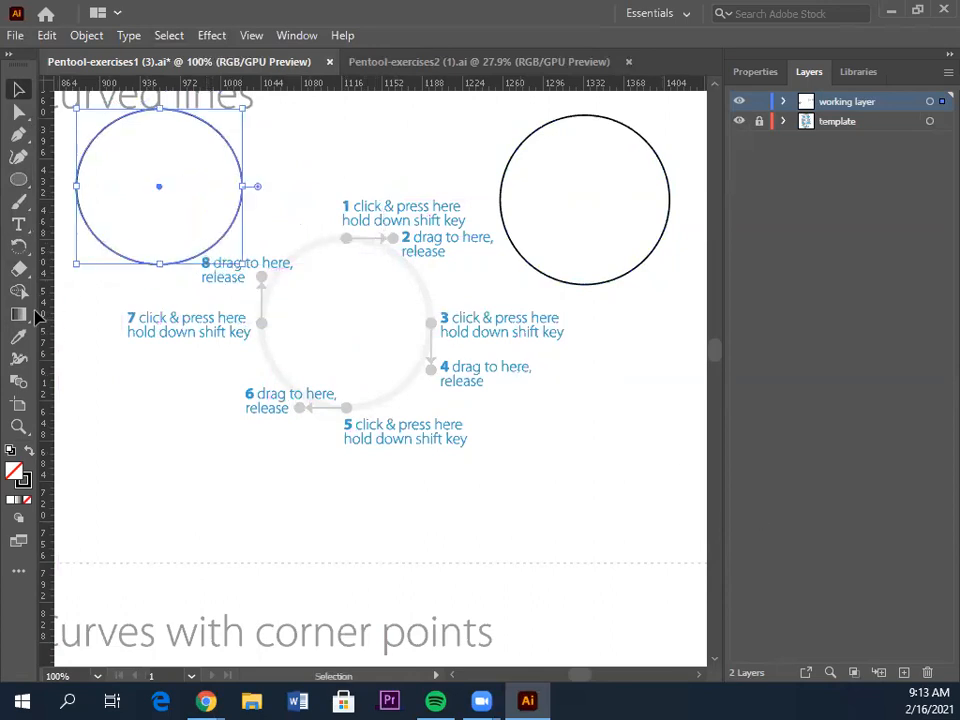
Draw a freeform open curved path with the Pen tool below and right of the circle template, and shift it slightly left and down
left_click(18, 134)
left_click_drag(613, 467, 495, 531)
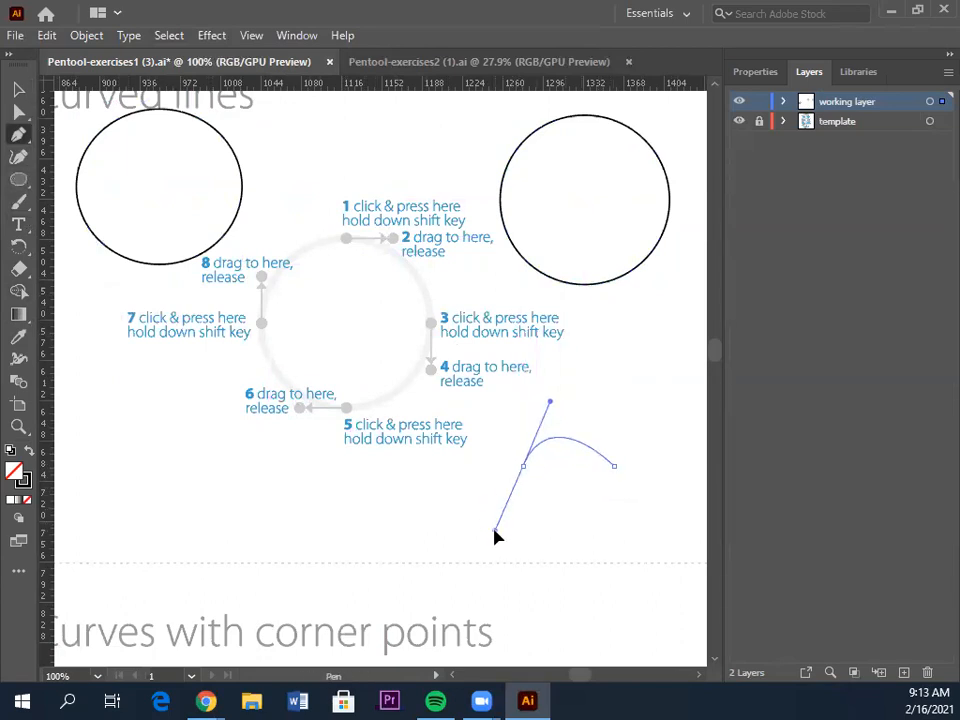
left_click_drag(556, 557, 689, 508)
left_click_drag(614, 467, 351, 317)
left_click(18, 89)
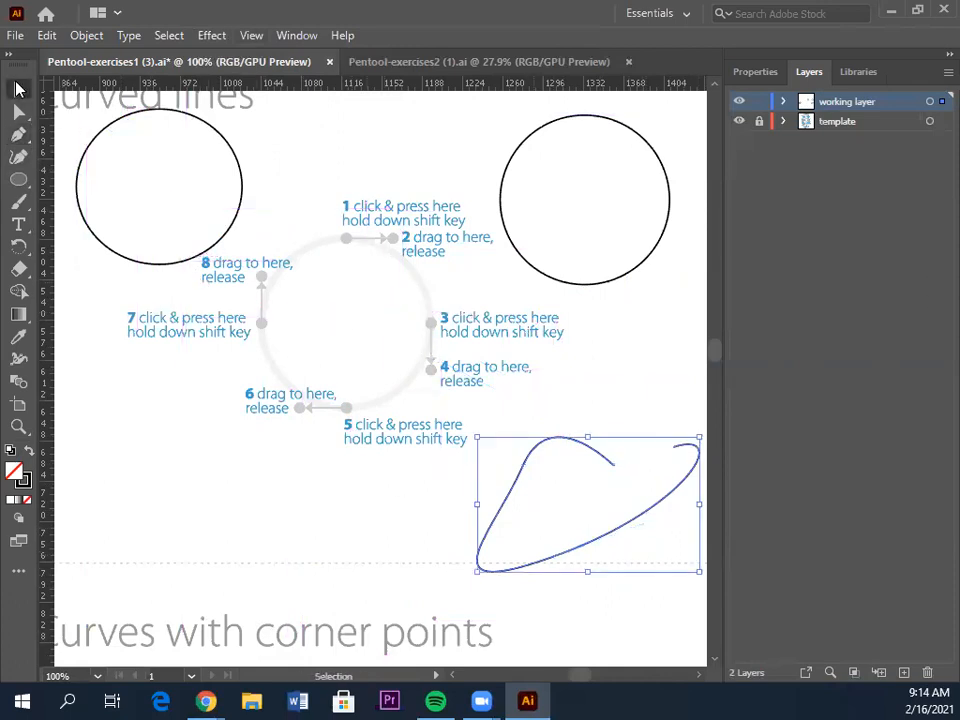
left_click_drag(604, 457, 320, 500)
left_click_drag(381, 542, 600, 520)
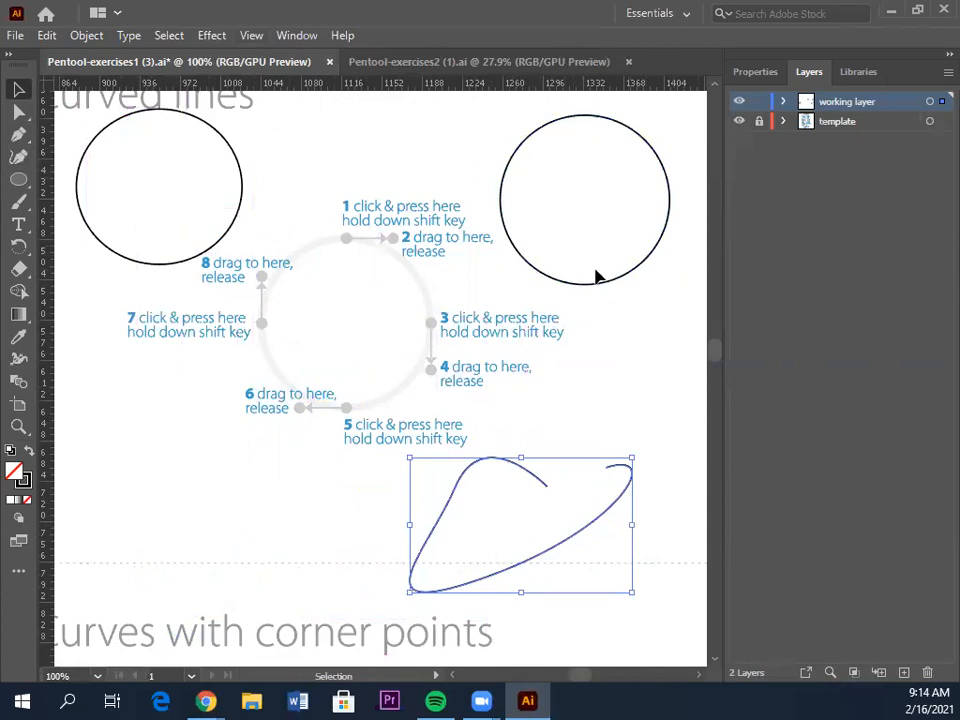
Trace the first arch of the Multiple curves template with the Pen tool, placing points 1 and 3 with handles to 2 and 4
scroll(610, 307, "down", 10)
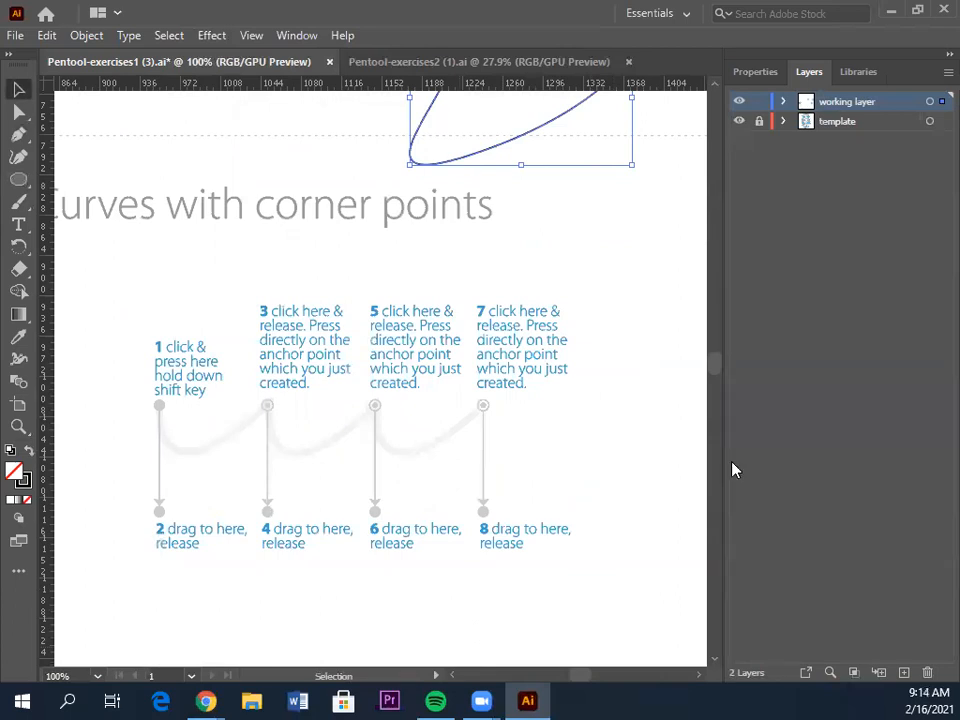
scroll(626, 546, "down", 5)
scroll(626, 546, "up", 3)
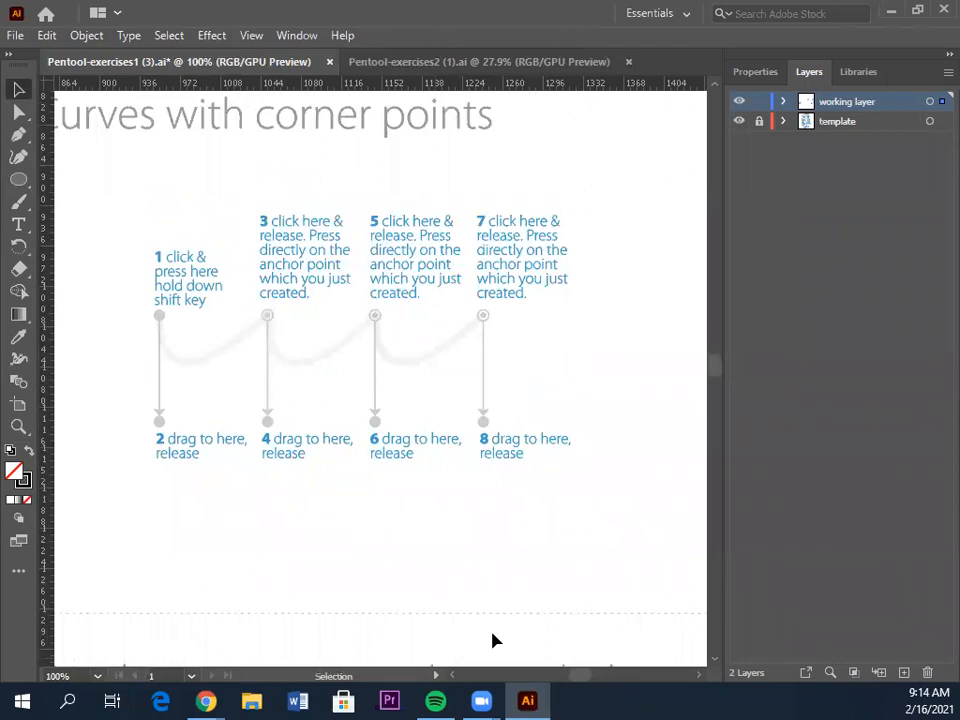
scroll(453, 678, "left", 10)
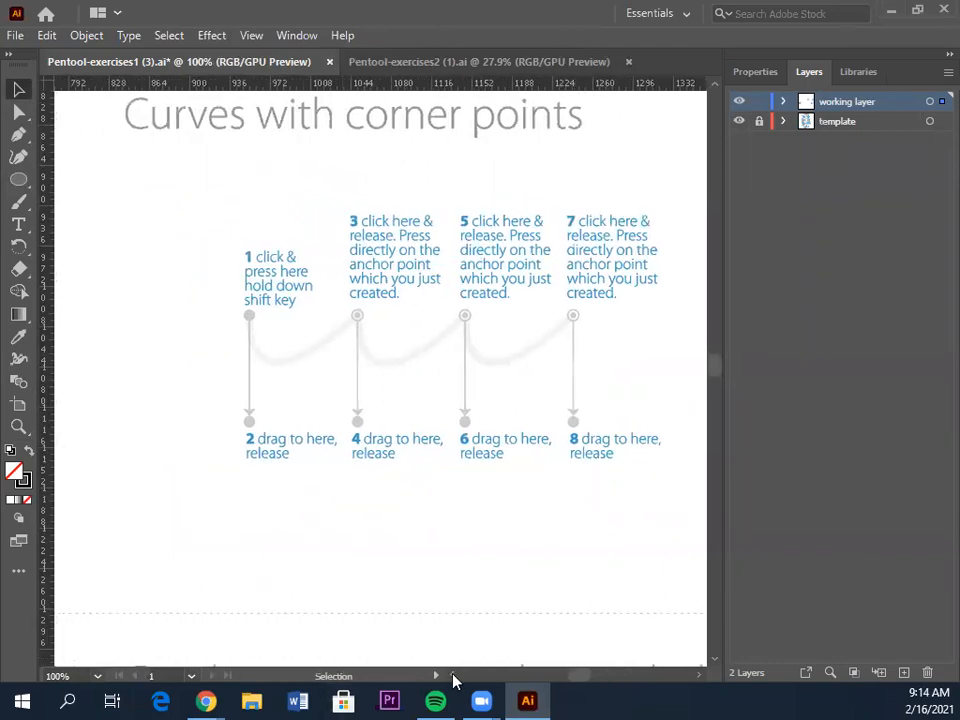
scroll(453, 678, "left", 14)
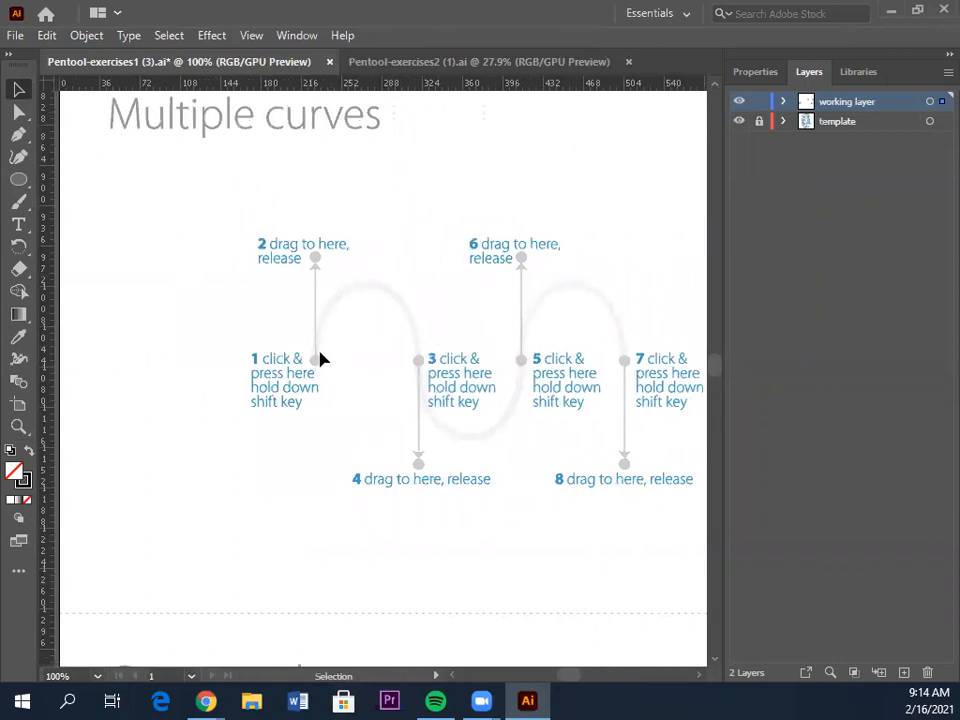
left_click(18, 134)
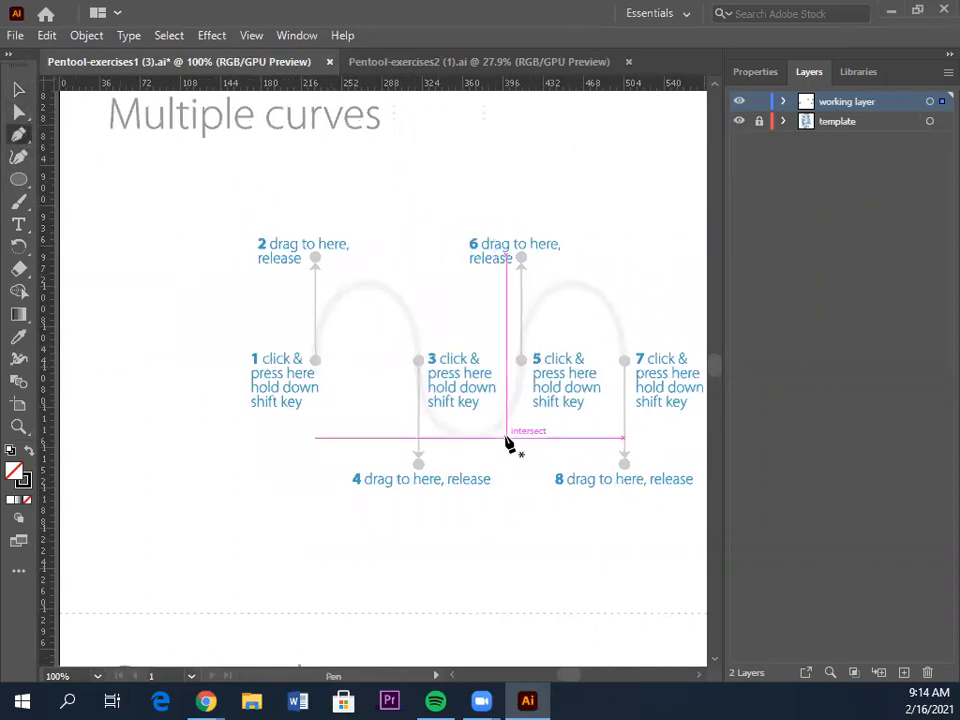
left_click_drag(316, 361, 314, 259)
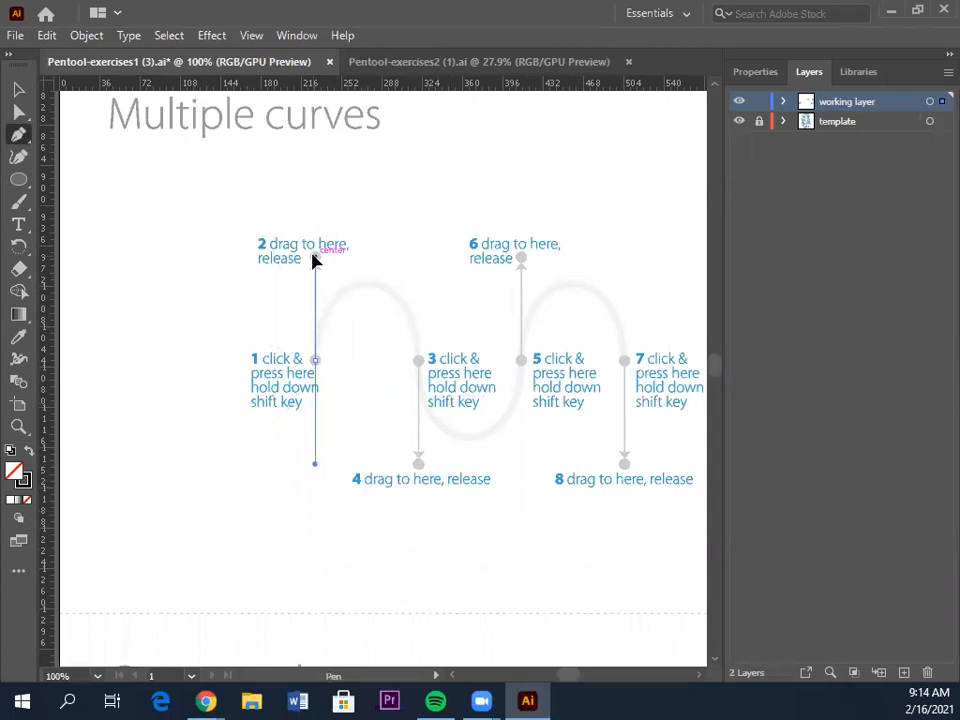
left_click_drag(314, 259, 315, 254)
left_click_drag(418, 363, 420, 463)
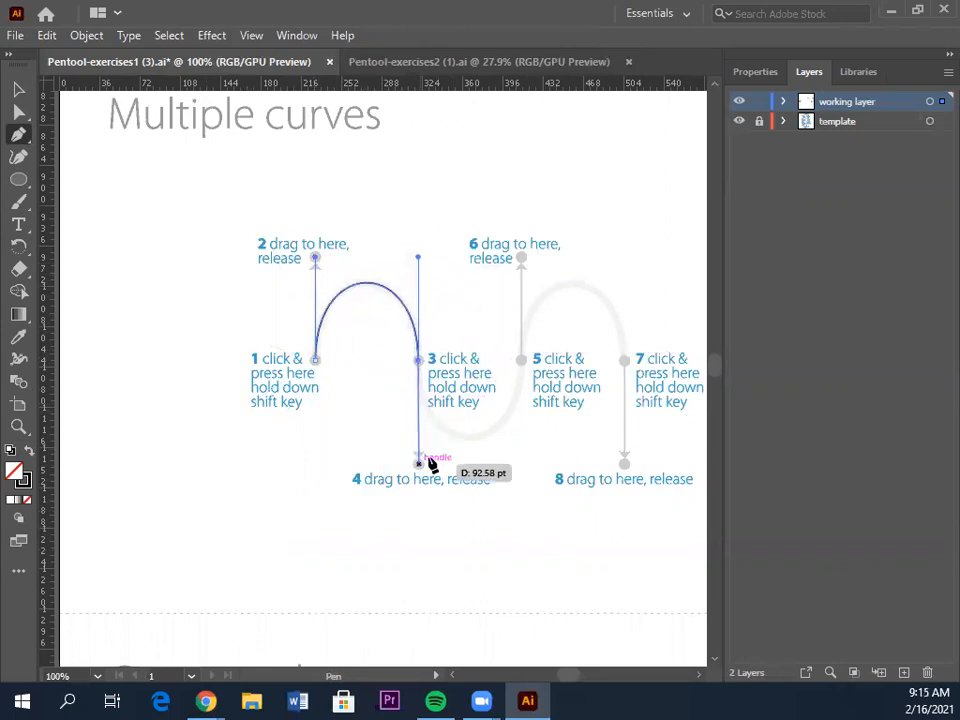
Complete the wave with smooth points at 5 and 7, pulling their handles to 6 and 8
left_click_drag(521, 361, 520, 259)
left_click_drag(624, 362, 624, 463)
left_click_drag(563, 320, 589, 333)
Move the finished wave above and slightly left of its template and deselect it
key("a")
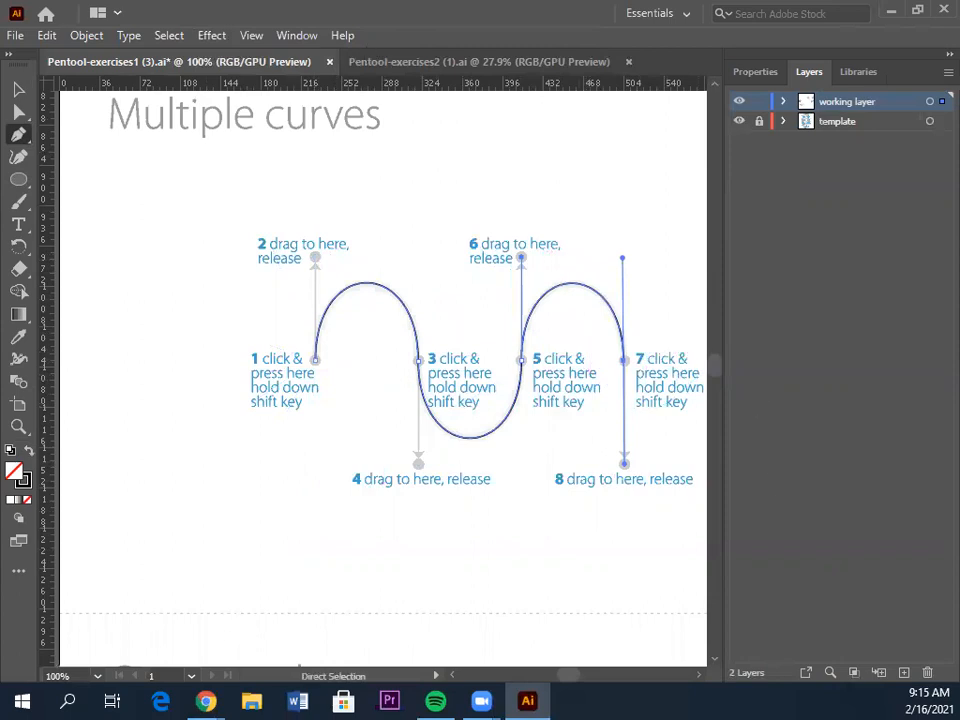
key("v")
mouse_move(520, 410)
left_mouse_down()
mouse_move(390, 248)
mouse_move(326, 284)
mouse_move(290, 288)
mouse_move(516, 257)
mouse_move(490, 257)
left_mouse_up()
left_click(602, 594)
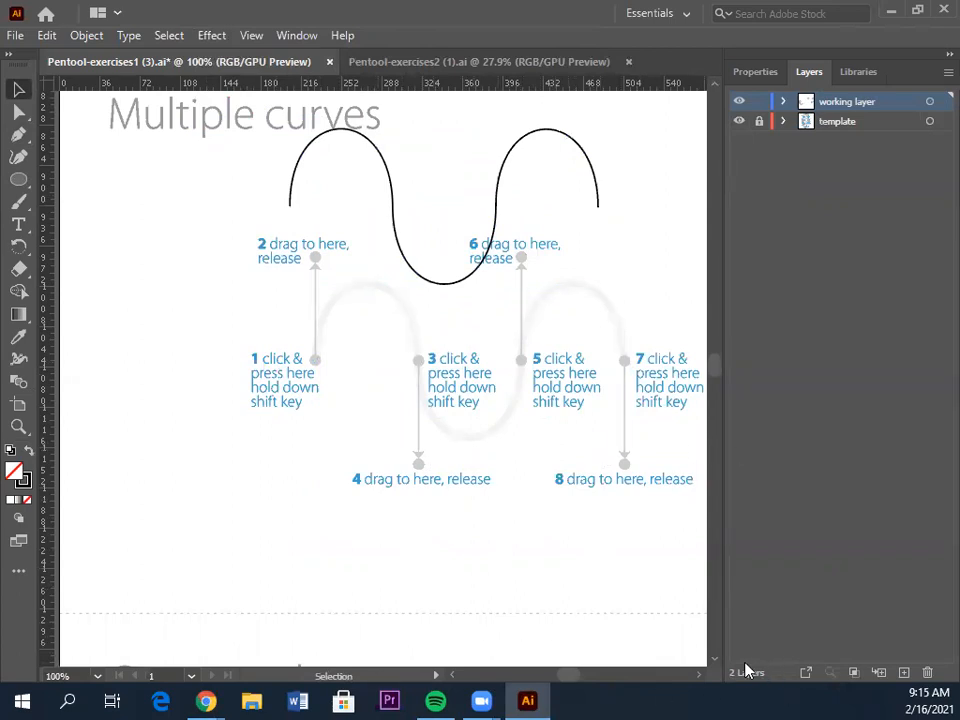
Examine the remaining exercise templates, from Curves with corner points down to the large curved shape with numbered handles
left_click(699, 675)
left_click(697, 675)
left_click_drag(697, 676, 699, 675)
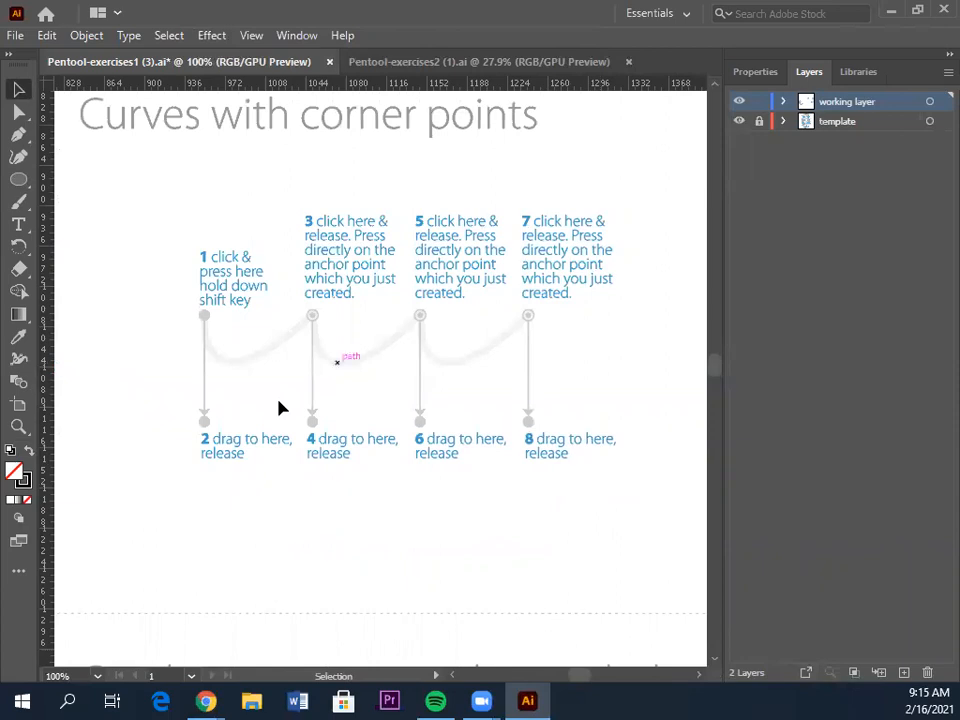
scroll(700, 495, "down", 4)
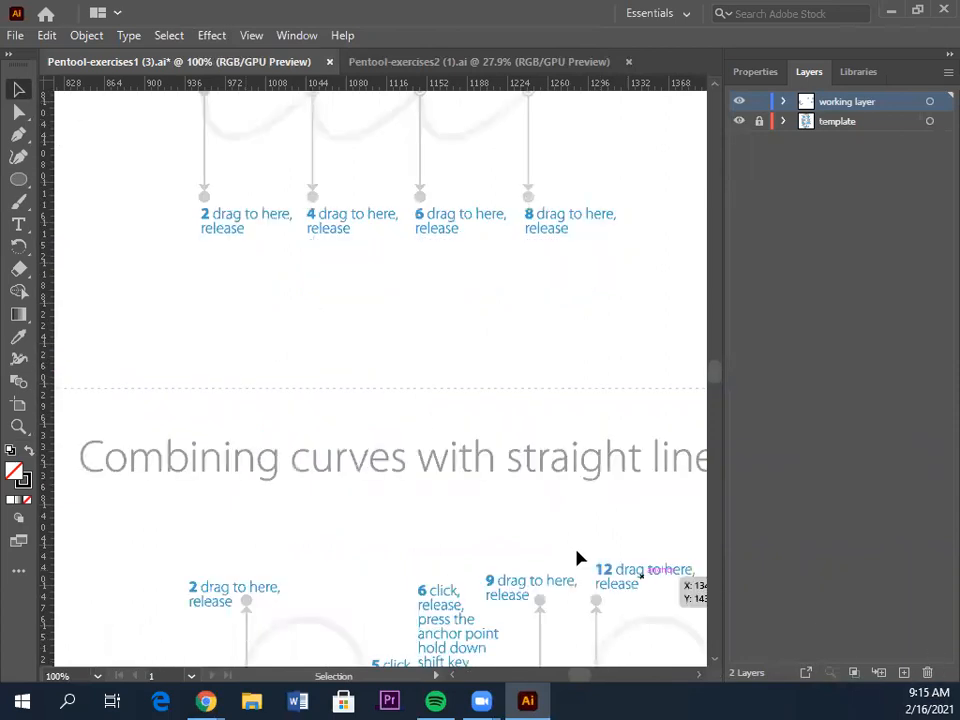
scroll(578, 559, "down", 10)
scroll(584, 577, "down", 8)
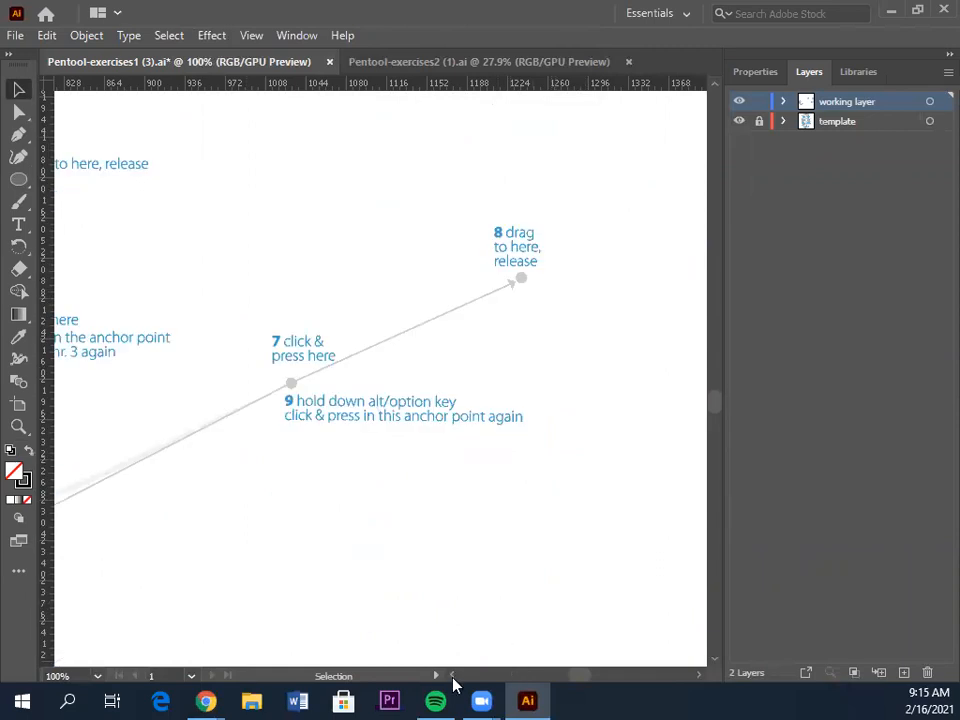
scroll(453, 680, "left", 8)
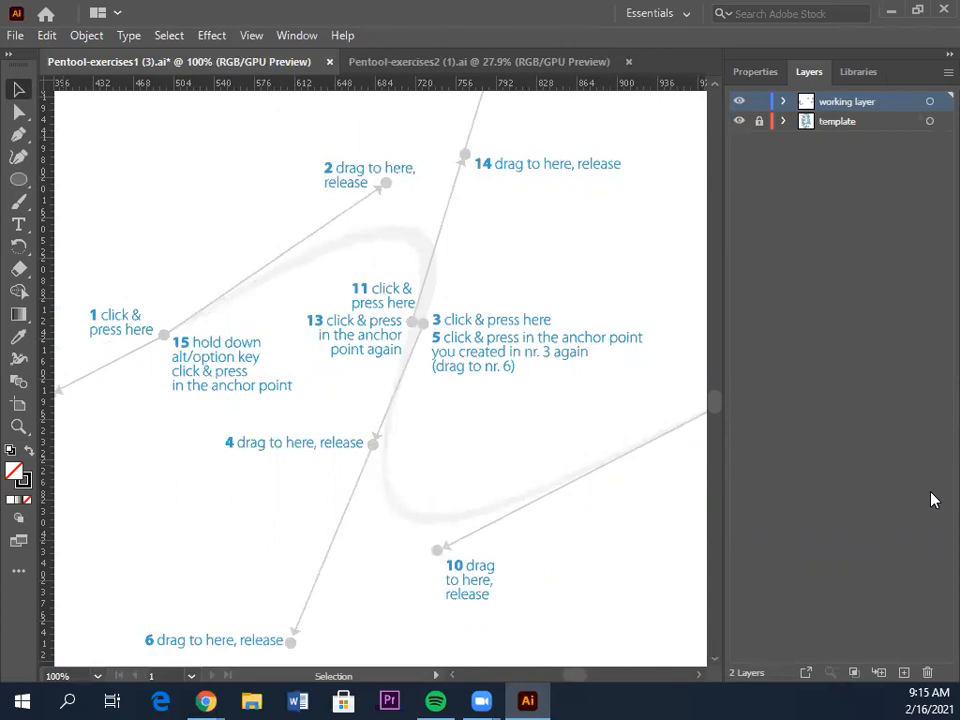
View the exercises in the Pentool-exercises2 document and return to the Curves with corner points exercise in Pentool-exercises1
left_click(548, 66)
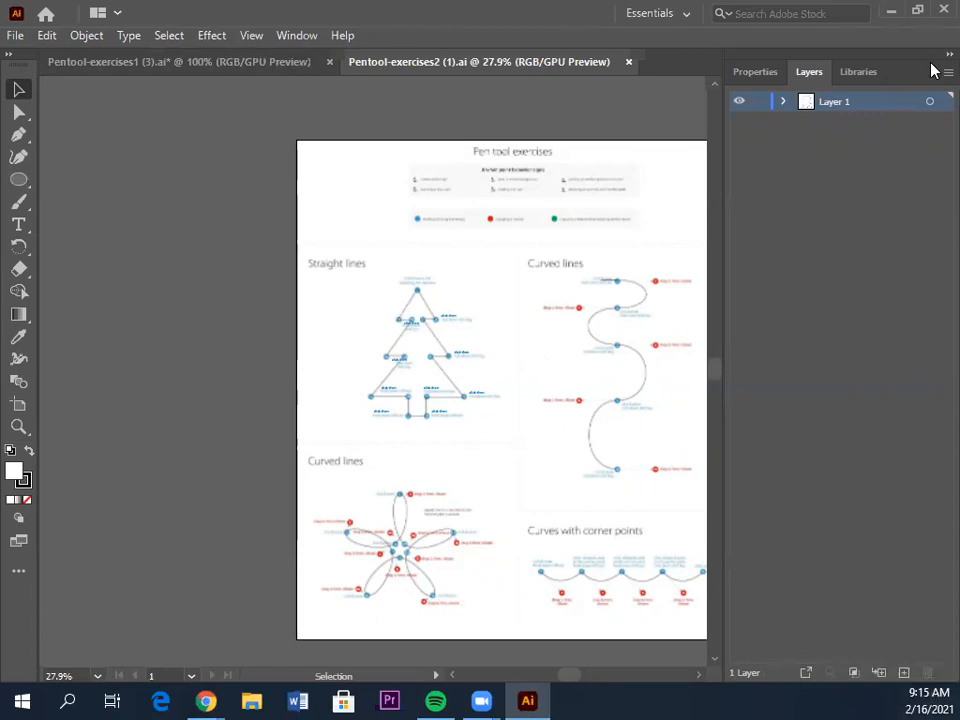
left_click(100, 62)
scroll(510, 418, "up", 12)
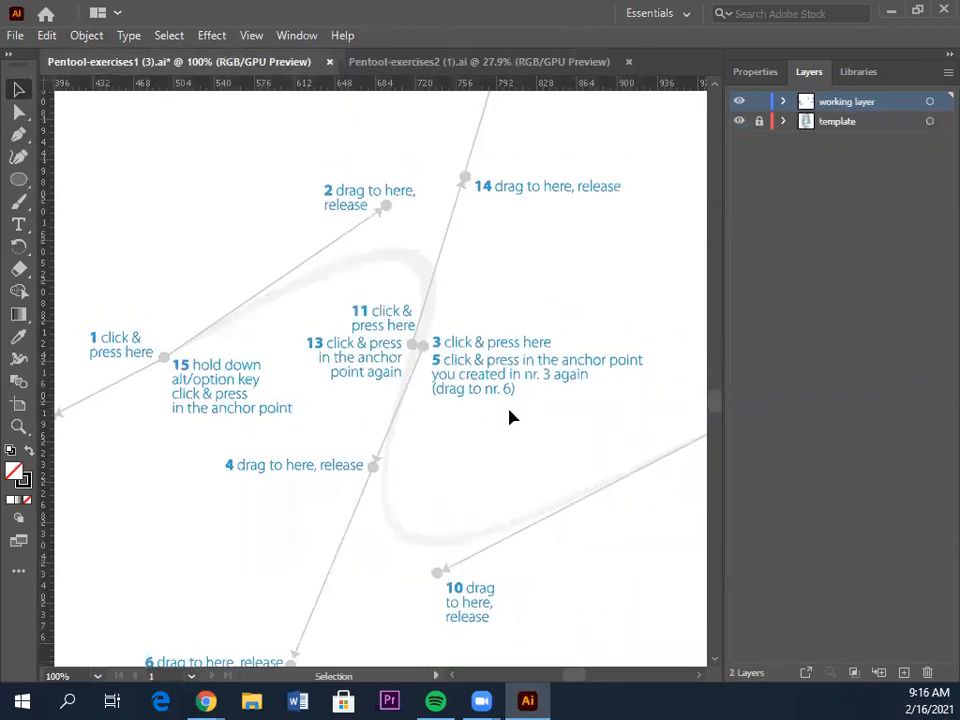
scroll(510, 418, "up", 10)
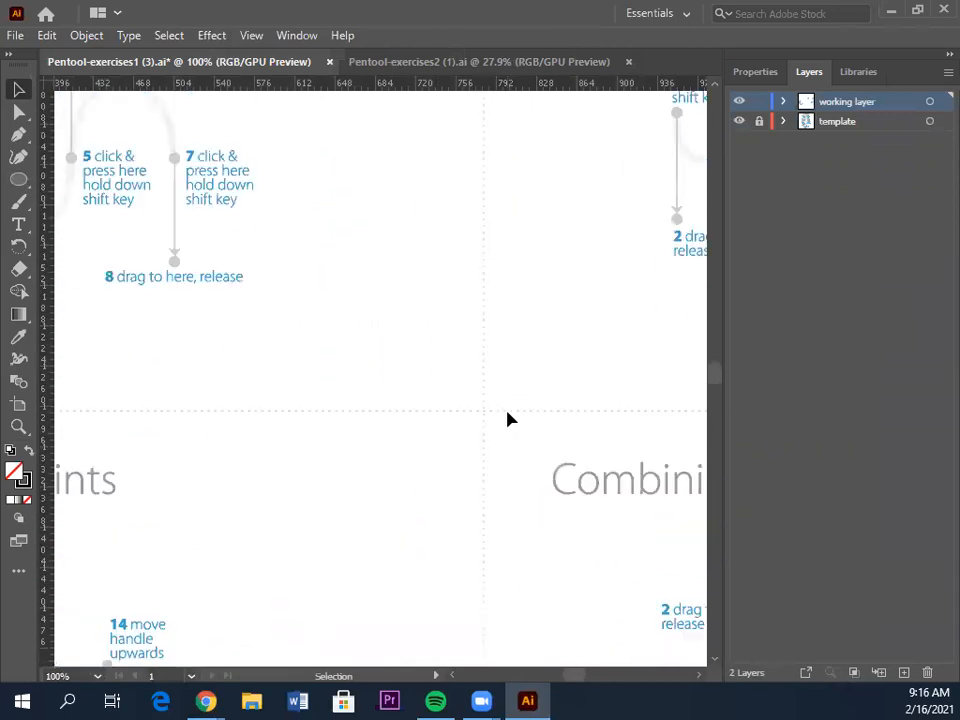
left_click(700, 676)
scroll(701, 679, "right", 10)
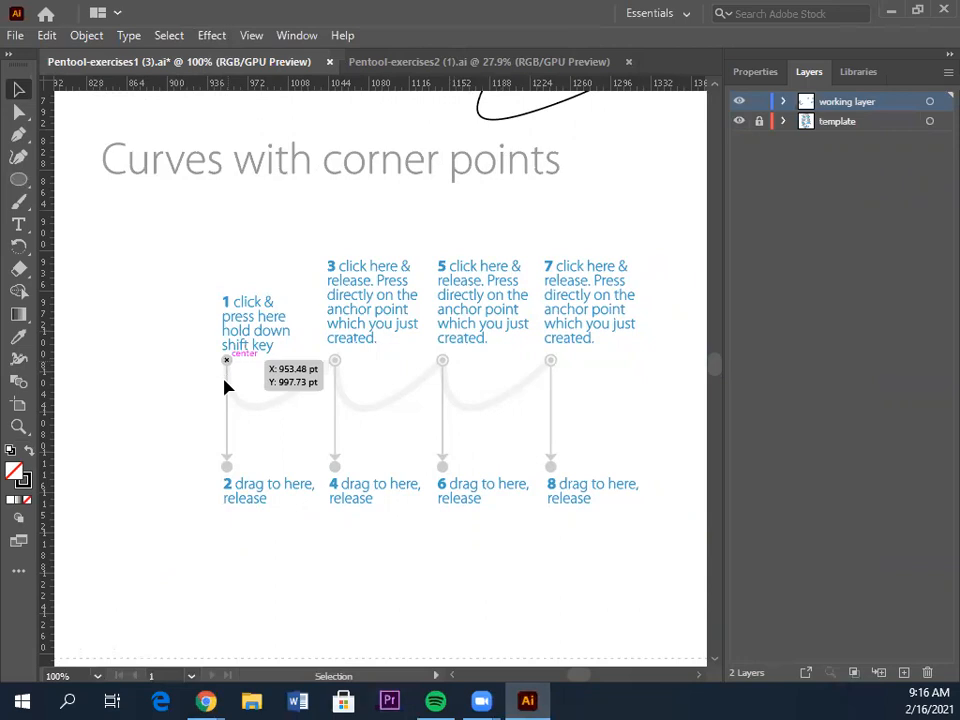
Start the Curves with corner points path with a smooth point at 1, pulling its handle straight down to 2
left_click_drag(226, 388, 215, 479)
left_click(19, 137)
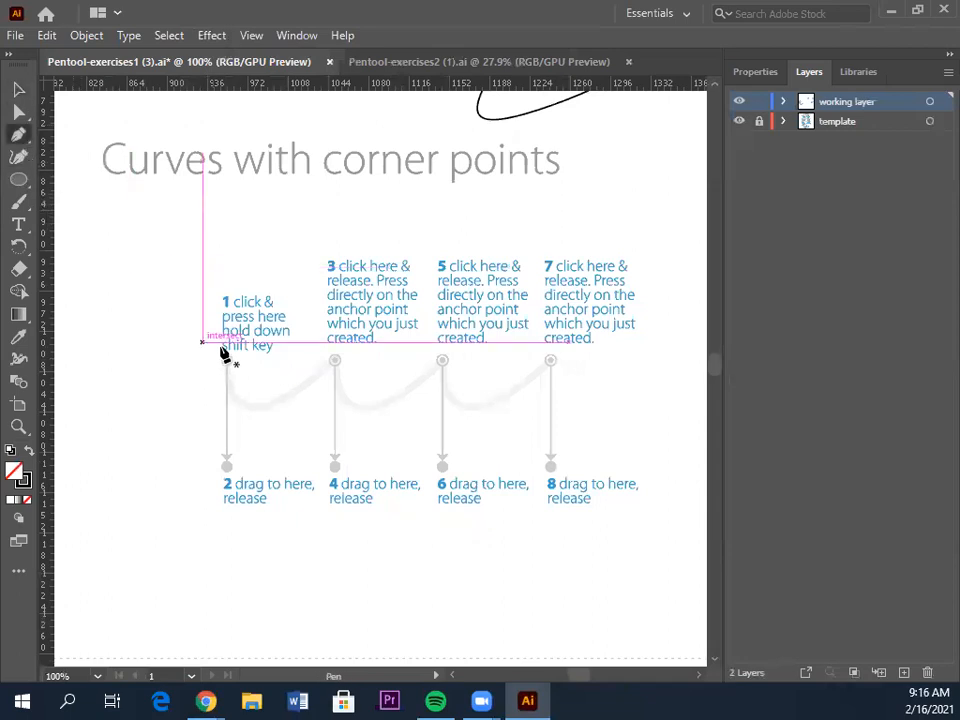
left_click_drag(226, 360, 229, 475)
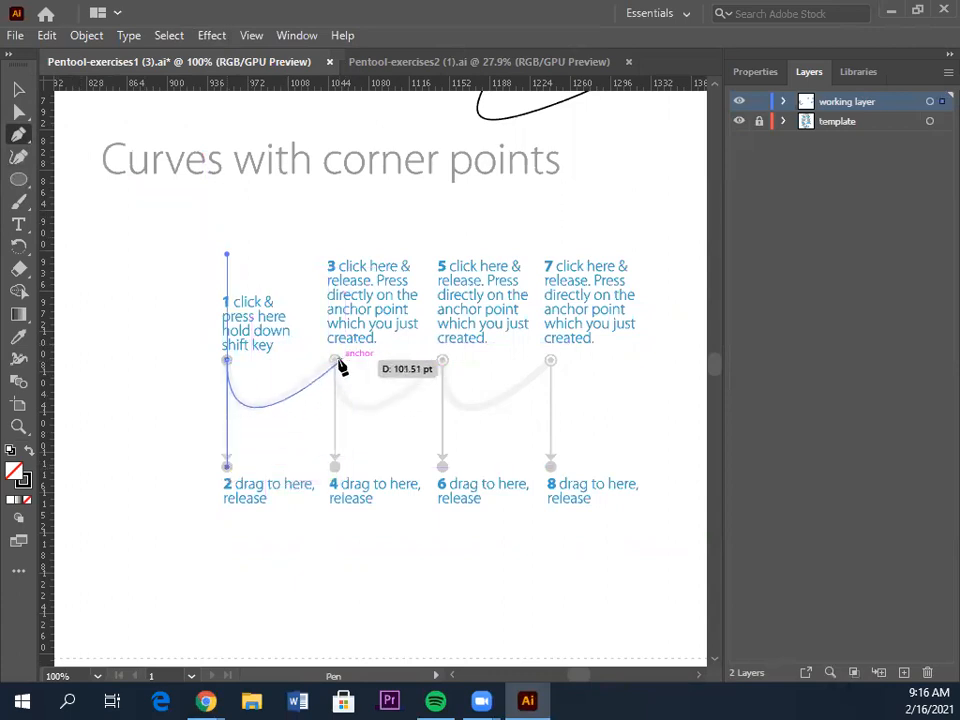
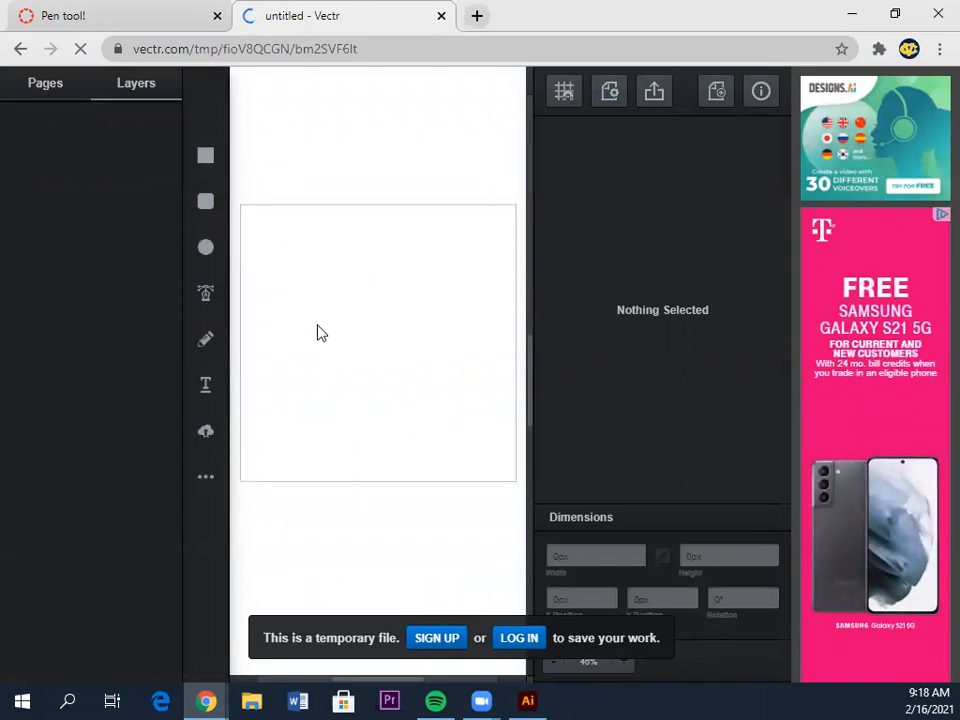
Switch to the Pen tool! assignment page in Chrome, download Pentool-exercises1 (1).jpg and return to Vectr
left_click(63, 15)
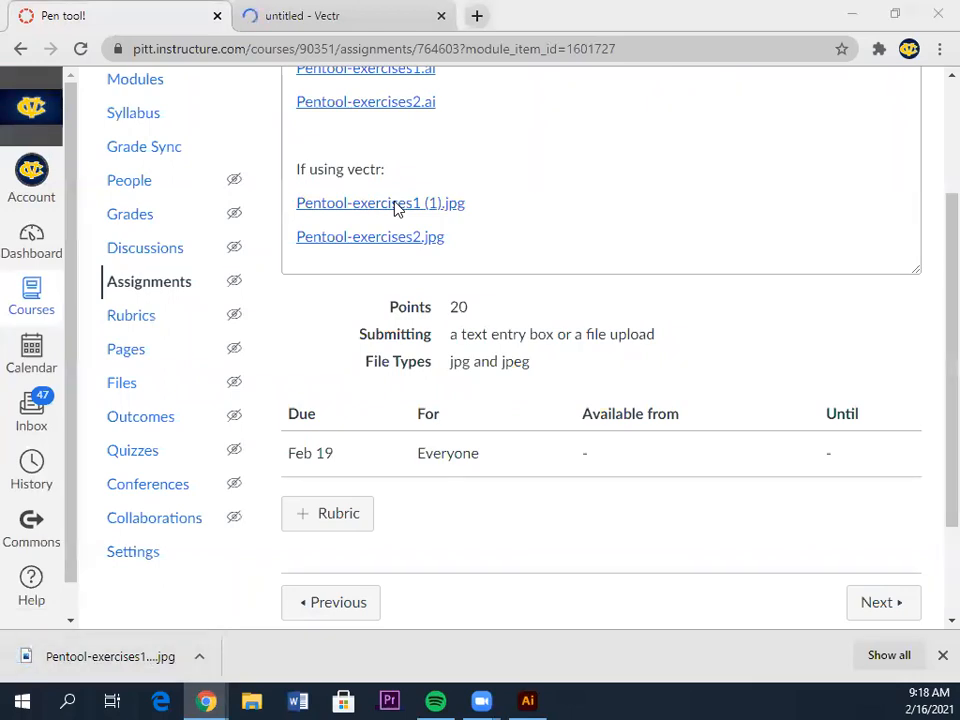
left_click(312, 16)
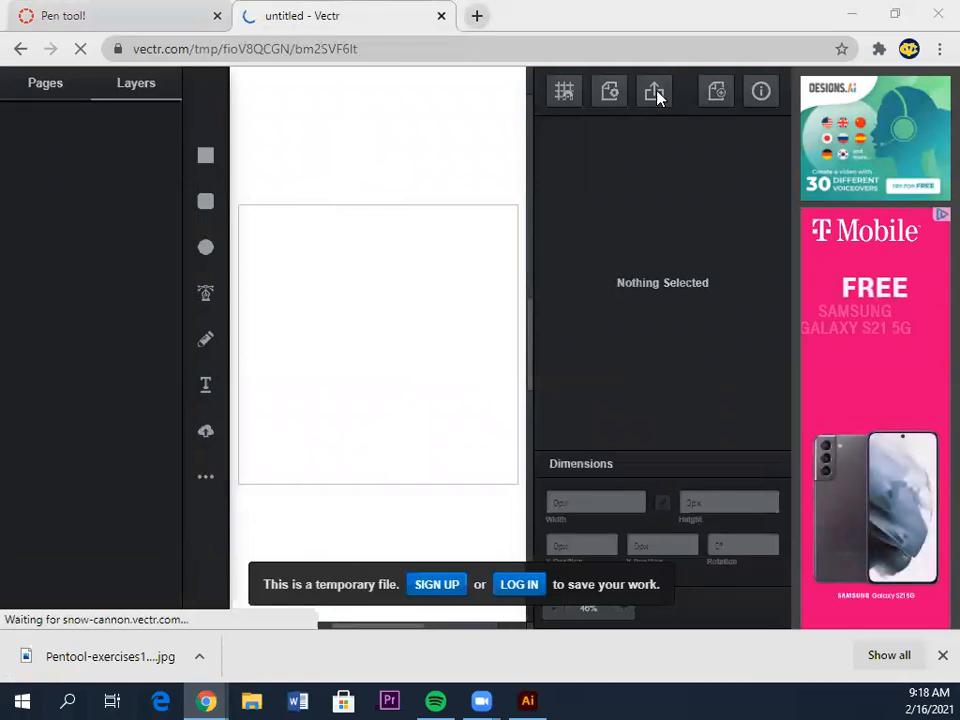
Reload the Vectr editor from a new file, leaving without saving, and sign in with the school Google account
left_click(714, 91)
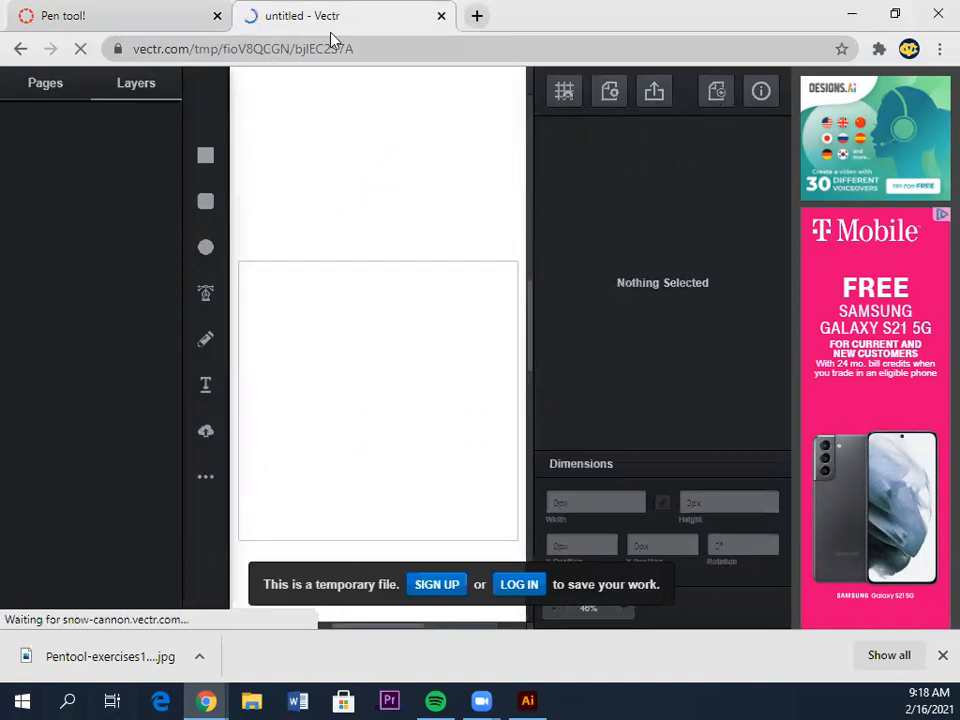
left_click(81, 51)
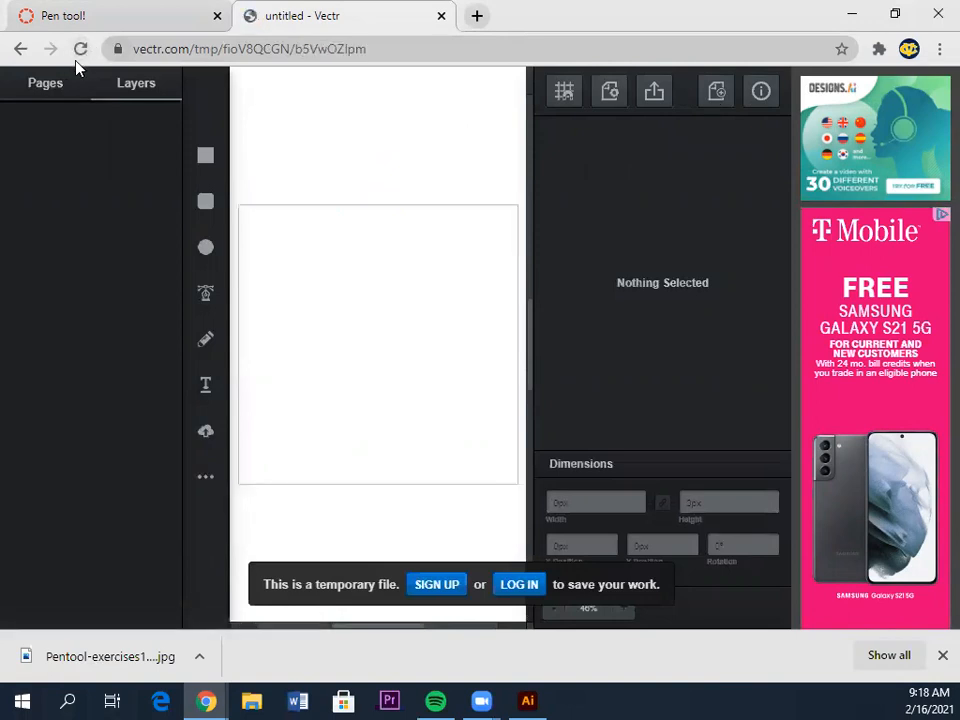
left_click(80, 48)
left_click(566, 166)
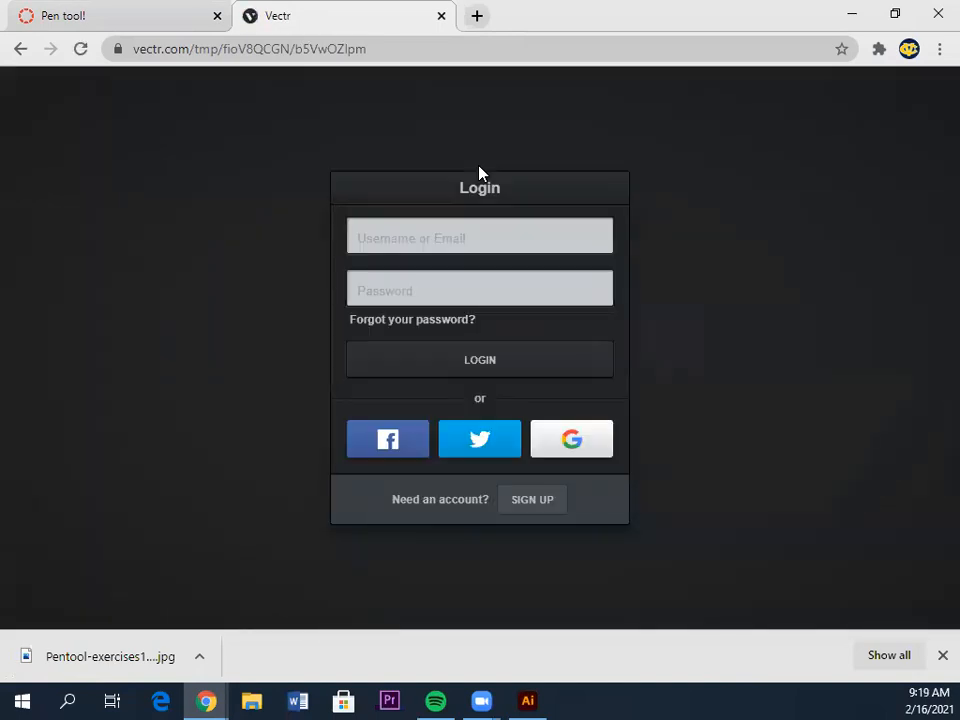
left_click(574, 439)
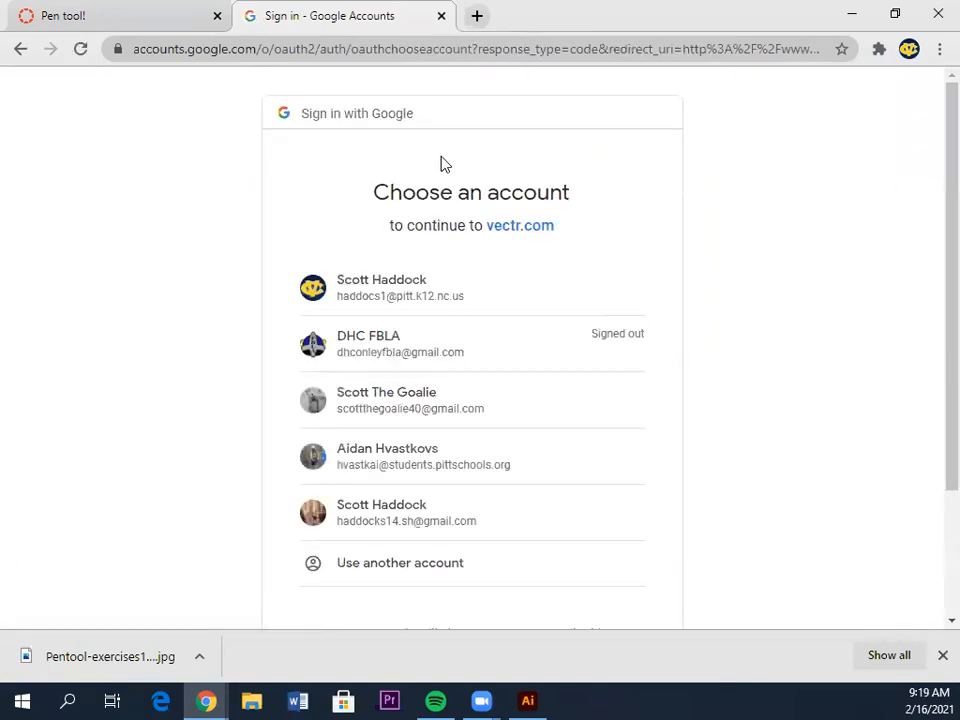
left_click(488, 289)
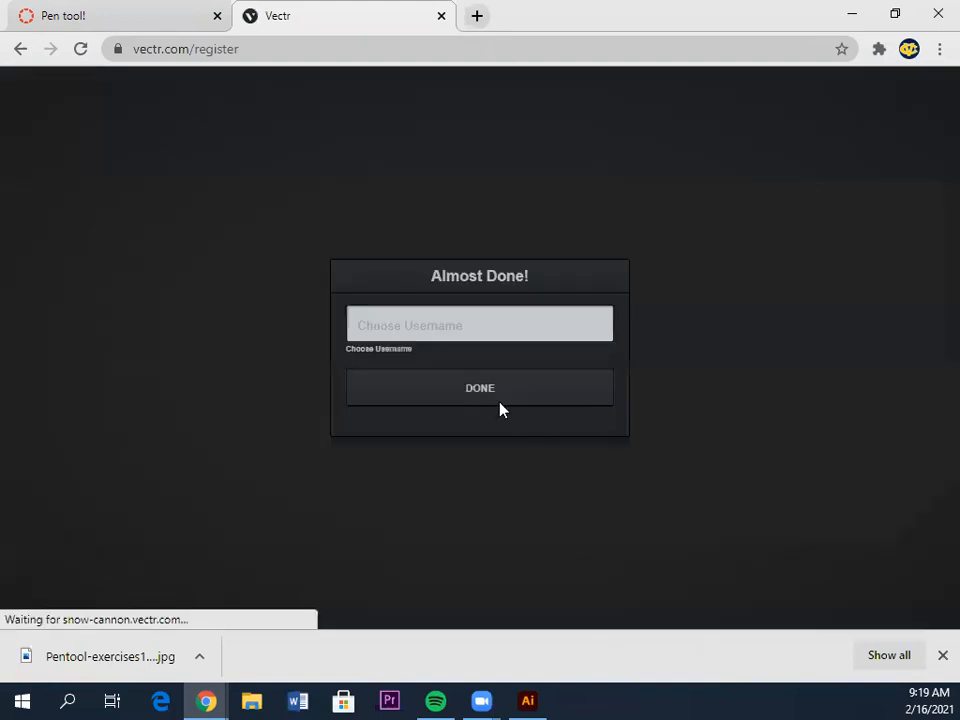
Choose the Vectr account username and update the profile with United States of America as the country
left_click(414, 309)
type("haddocs1")
key("Return")
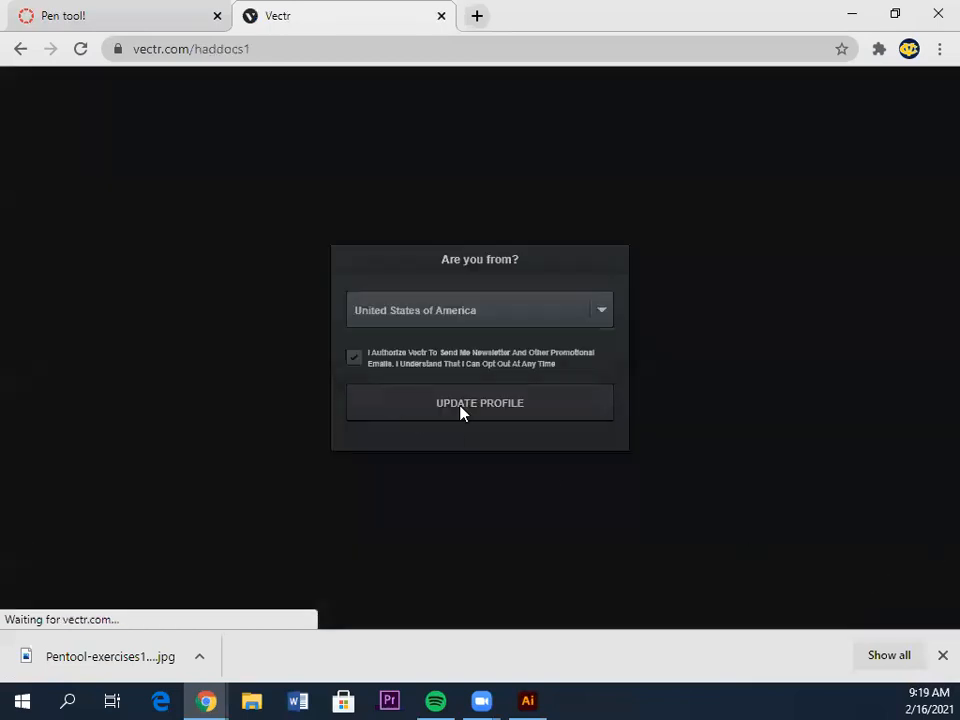
left_click(479, 418)
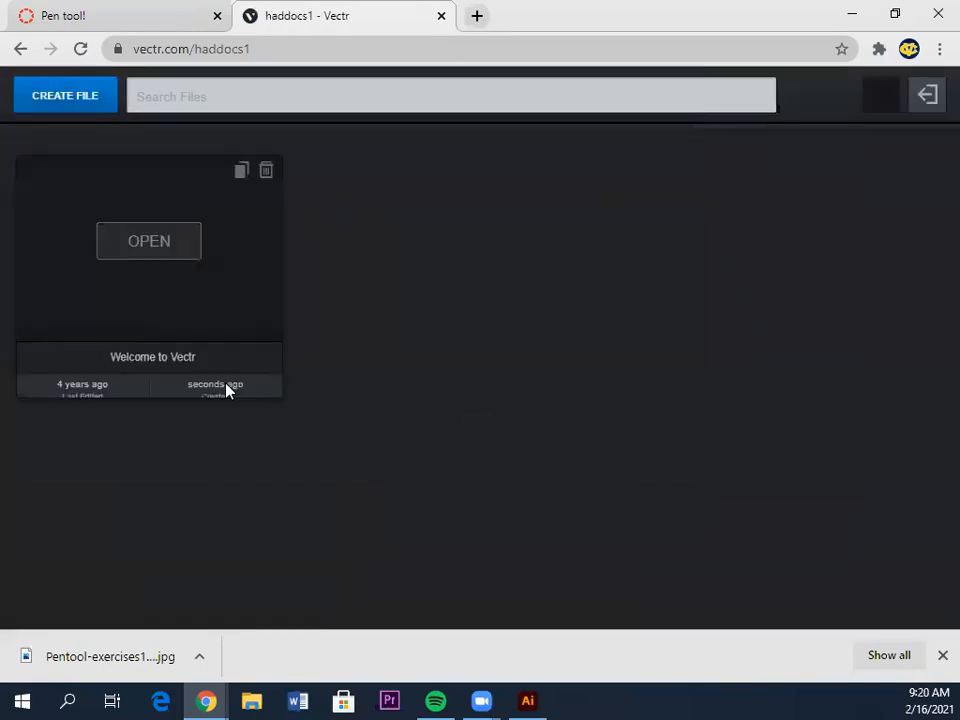
Open the Welcome to Vectr file, create a blank file and check its pages and layers
left_click(176, 244)
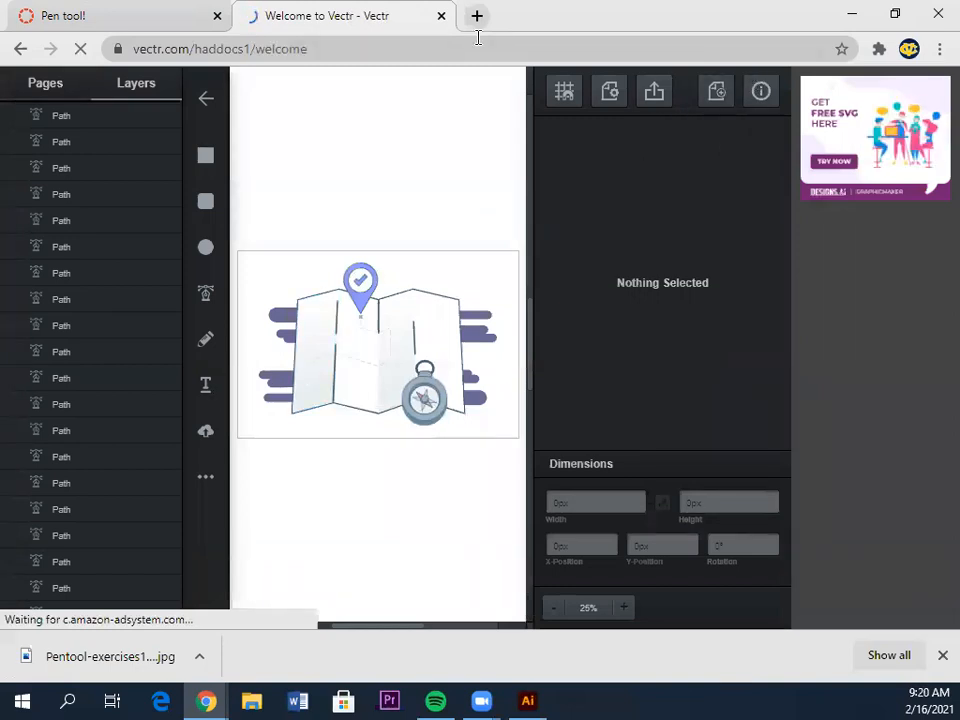
left_click(356, 318)
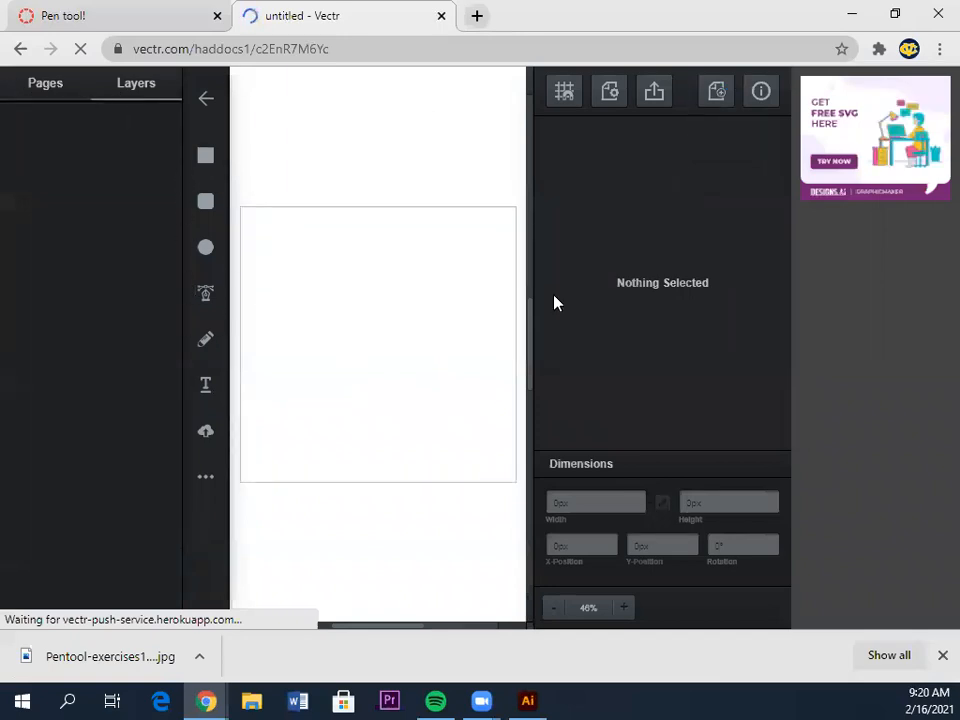
left_click(52, 85)
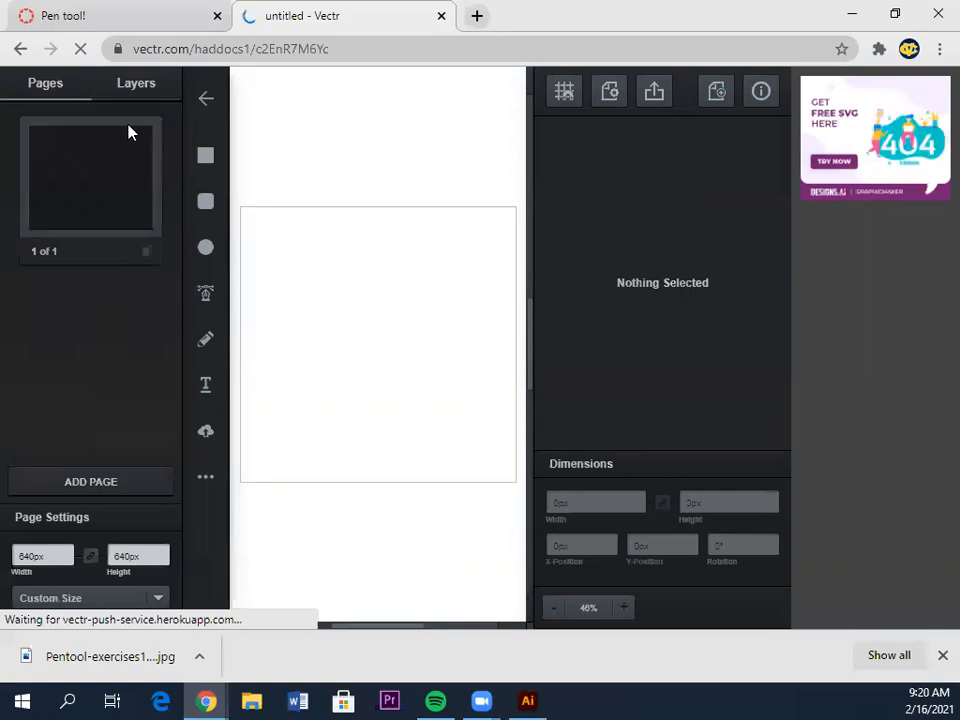
left_click(141, 84)
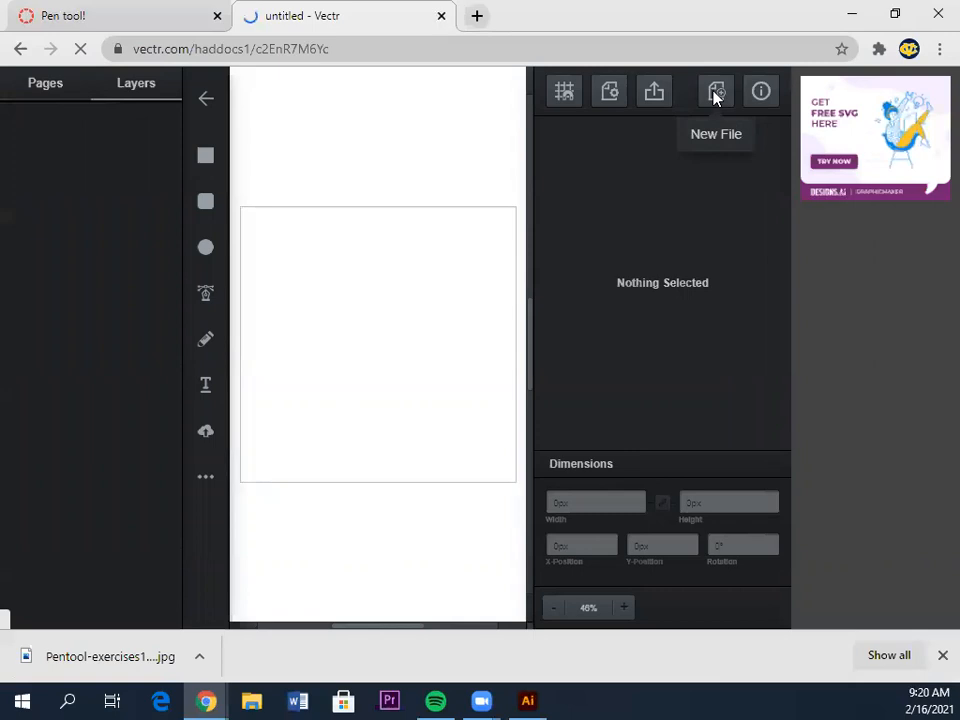
View the blank file's settings and its export options
left_click(630, 95)
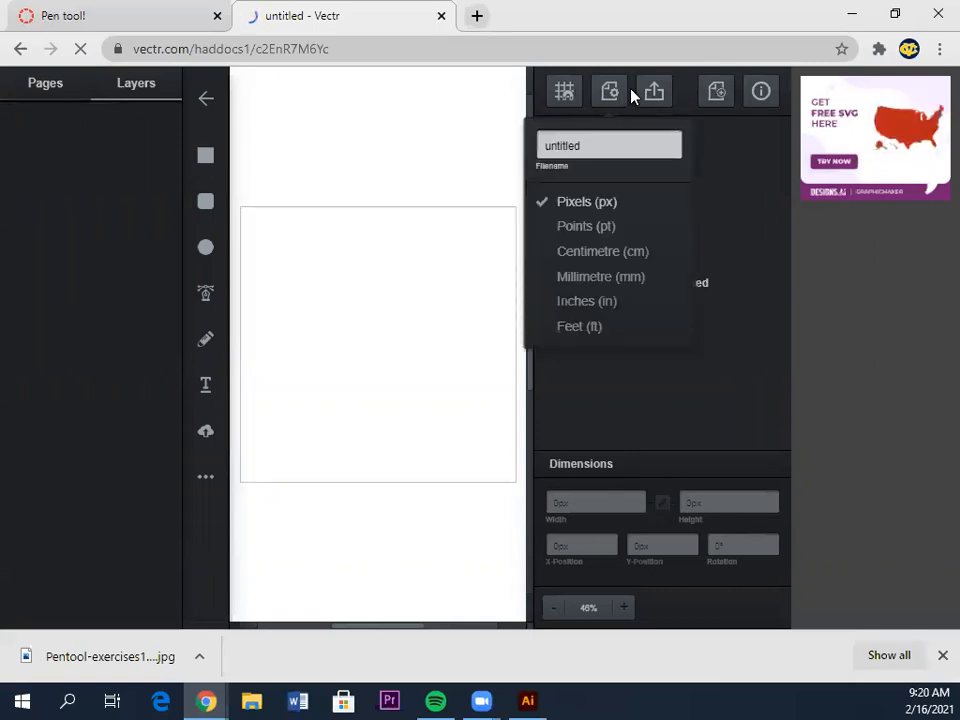
left_click(650, 93)
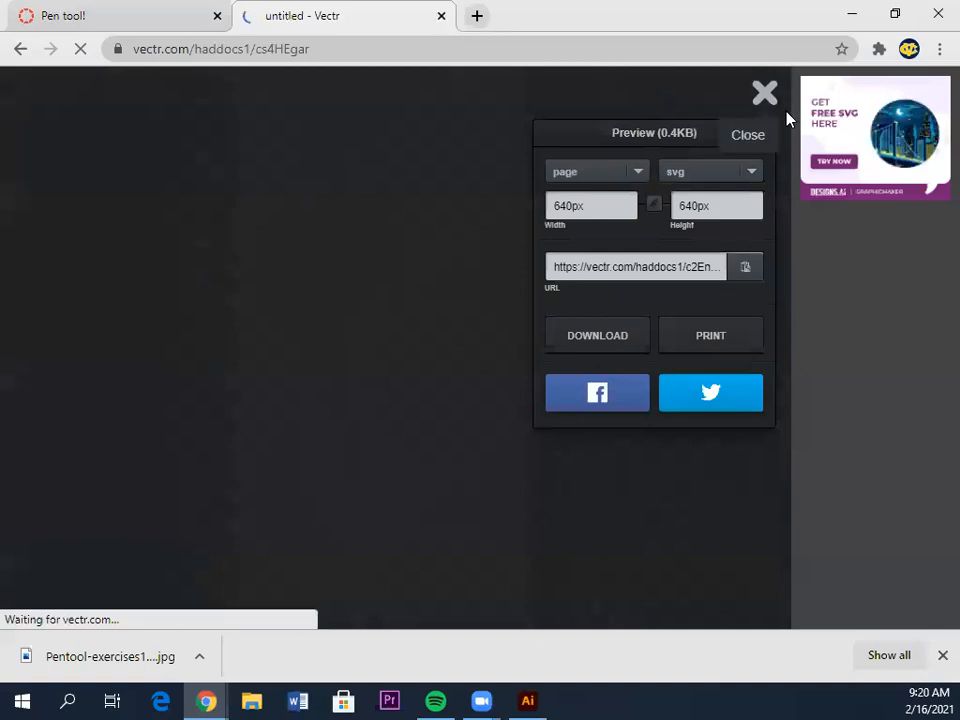
left_click(765, 94)
Create another pair of blank files, dismissing the browser's download bar and showing the page list
left_click(717, 93)
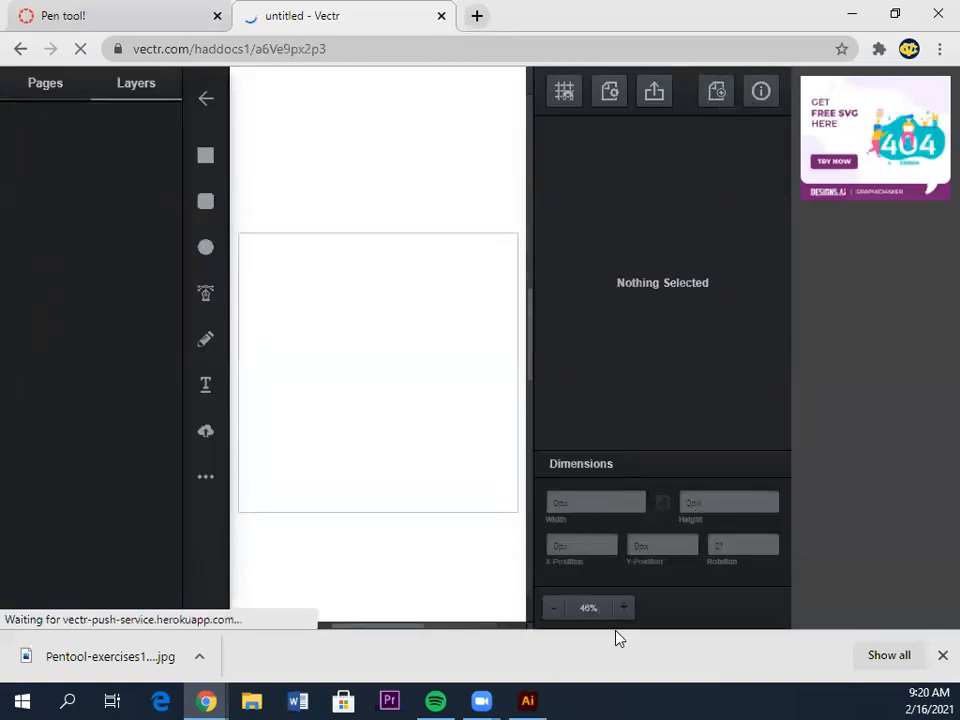
left_click(940, 656)
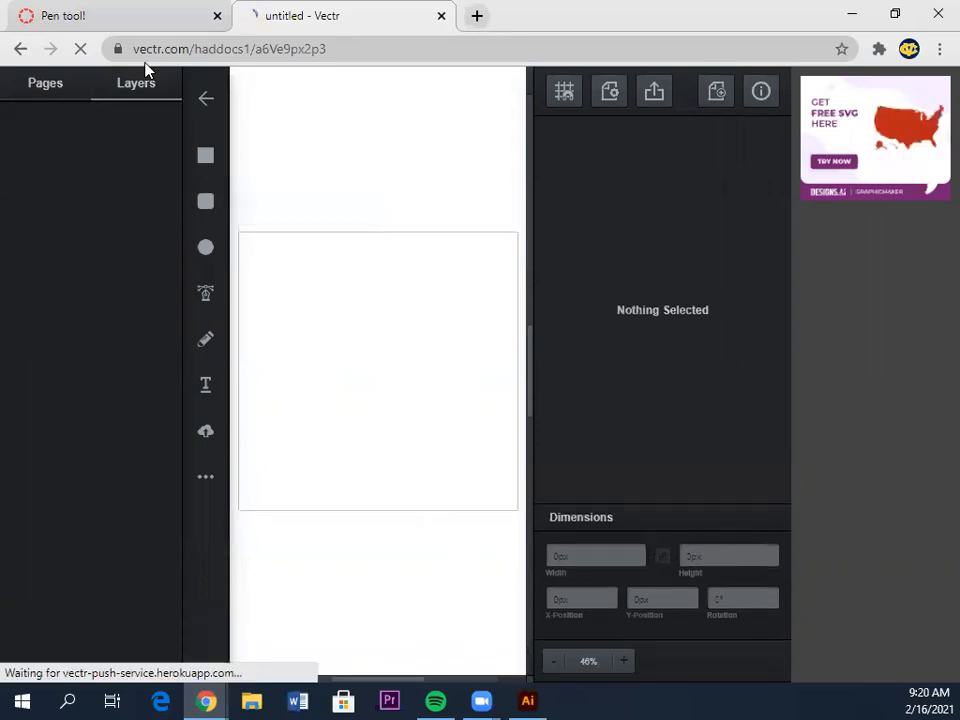
left_click(60, 87)
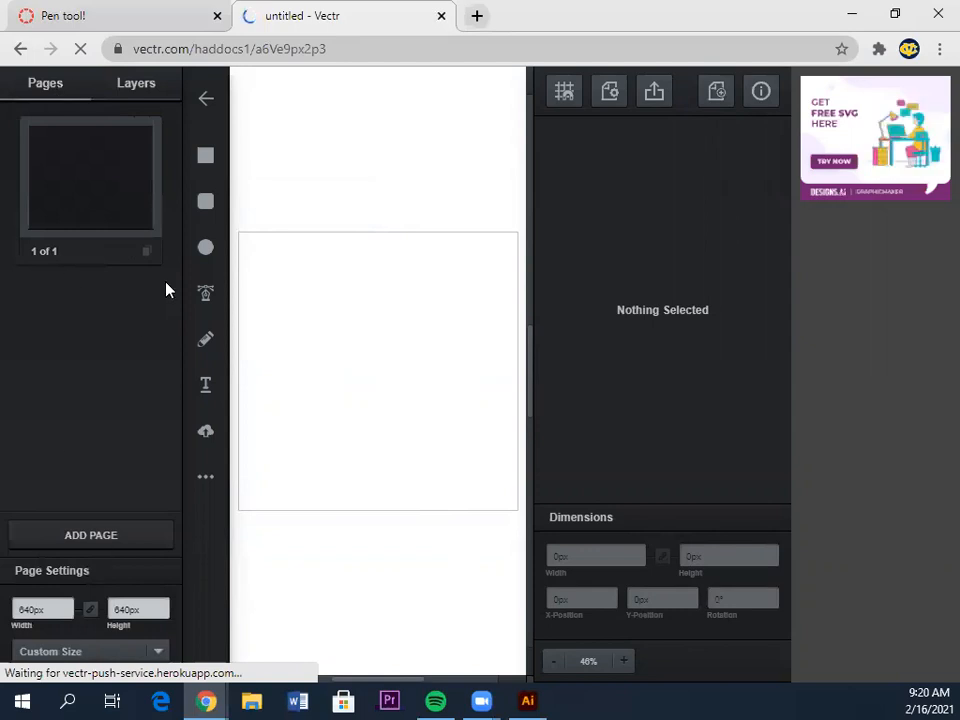
left_click(725, 97)
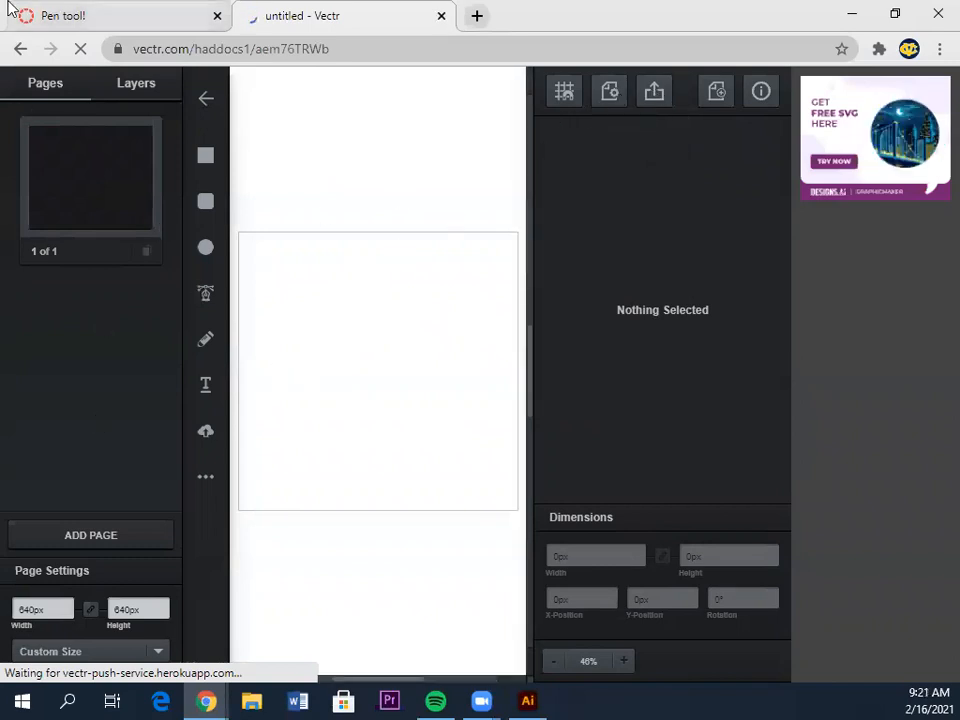
Check the Vectr template files on the Pen tool! assignment page and return to the Vectr editor
left_click(50, 15)
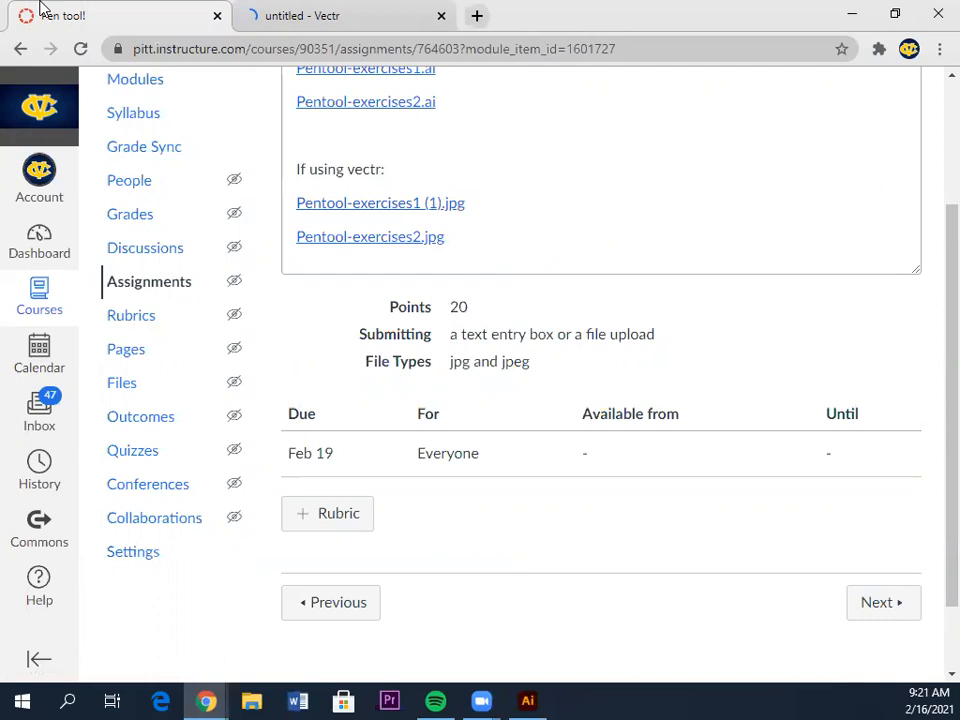
left_click(368, 17)
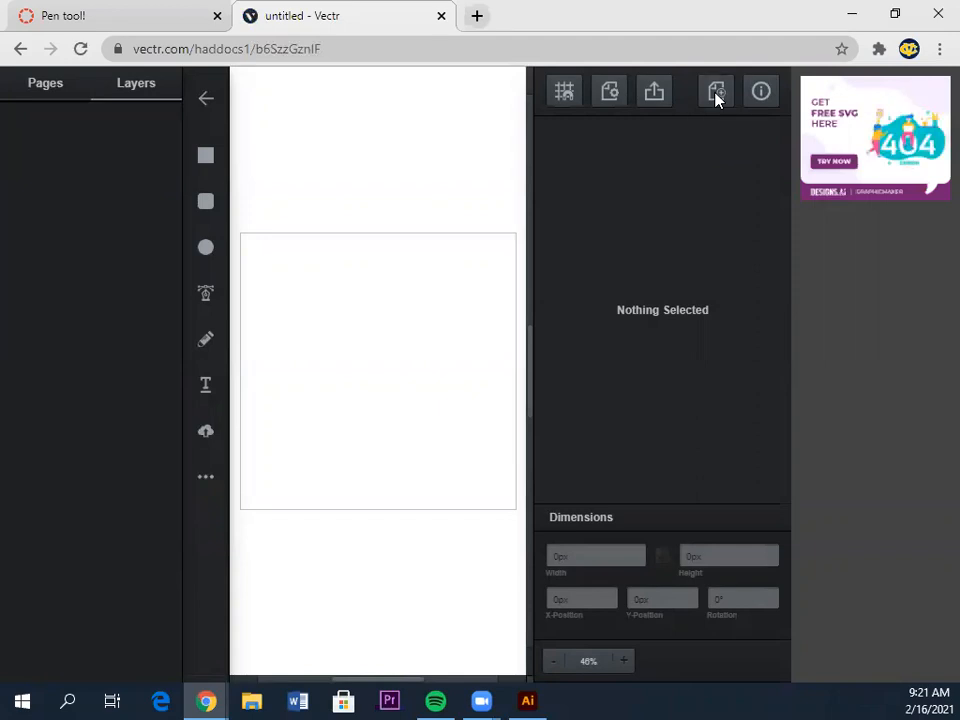
Create several more blank files and go back to the My Files list, leaving the editor without saving
left_click(716, 95)
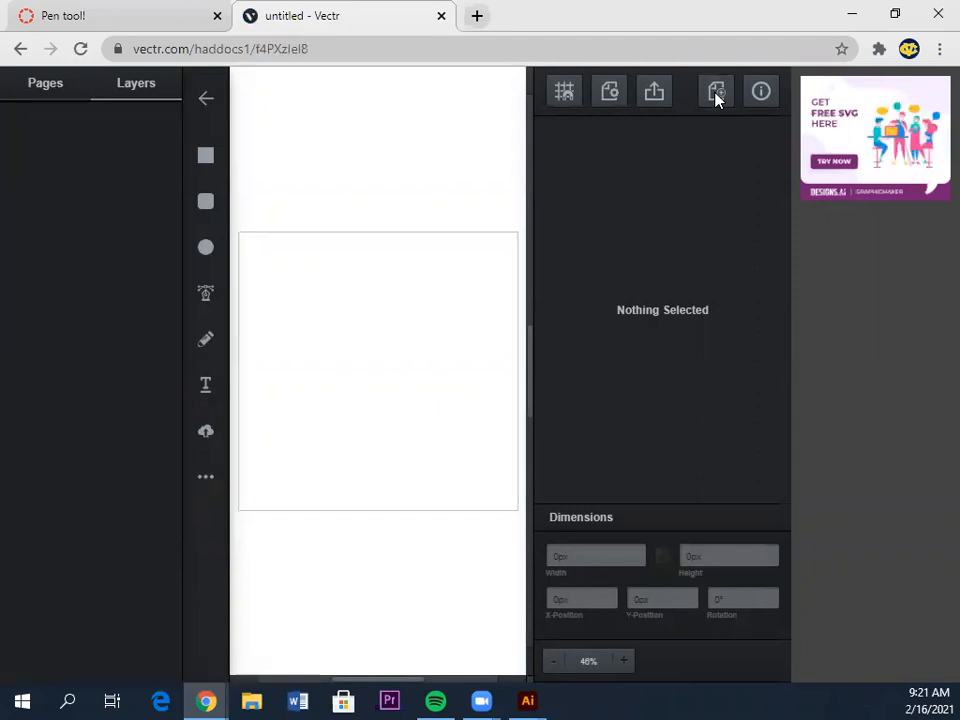
left_click(716, 95)
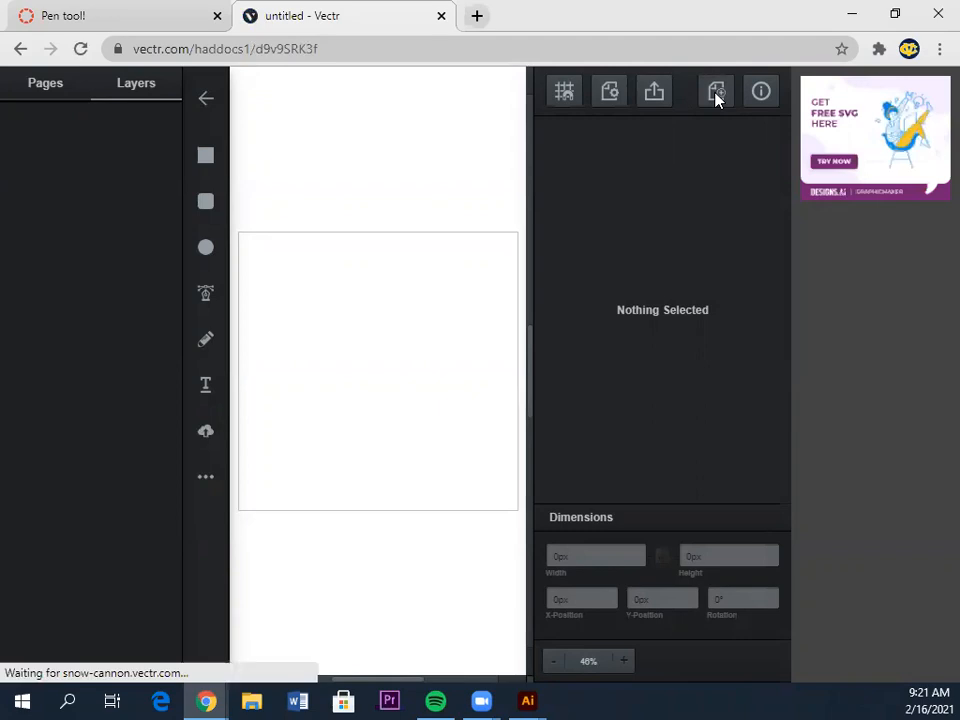
left_click(716, 95)
left_click(730, 99)
left_click(730, 99)
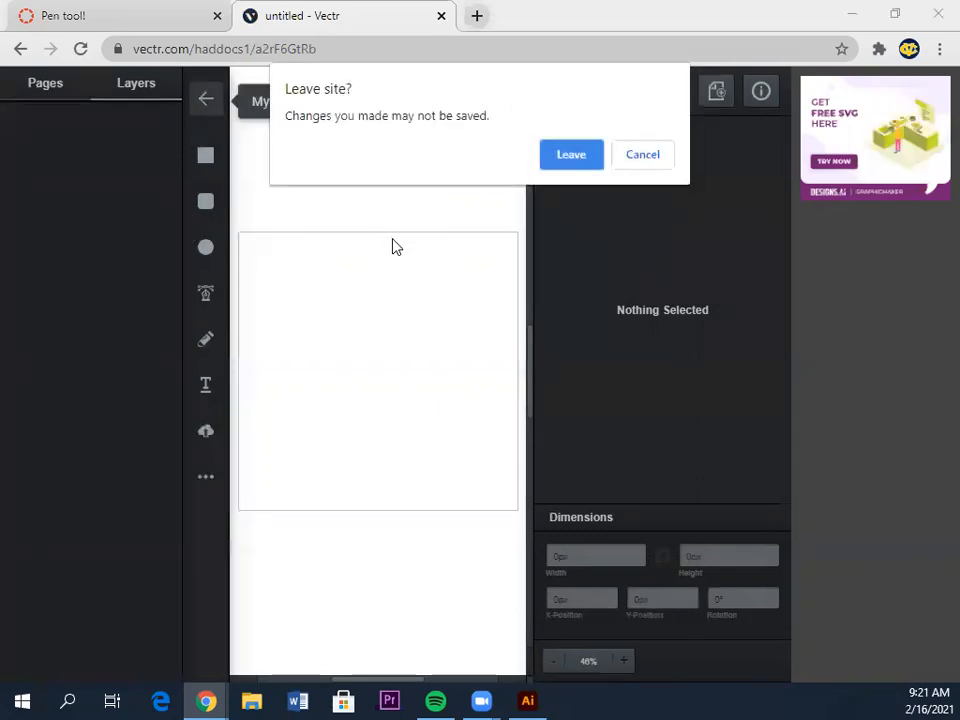
key("Return")
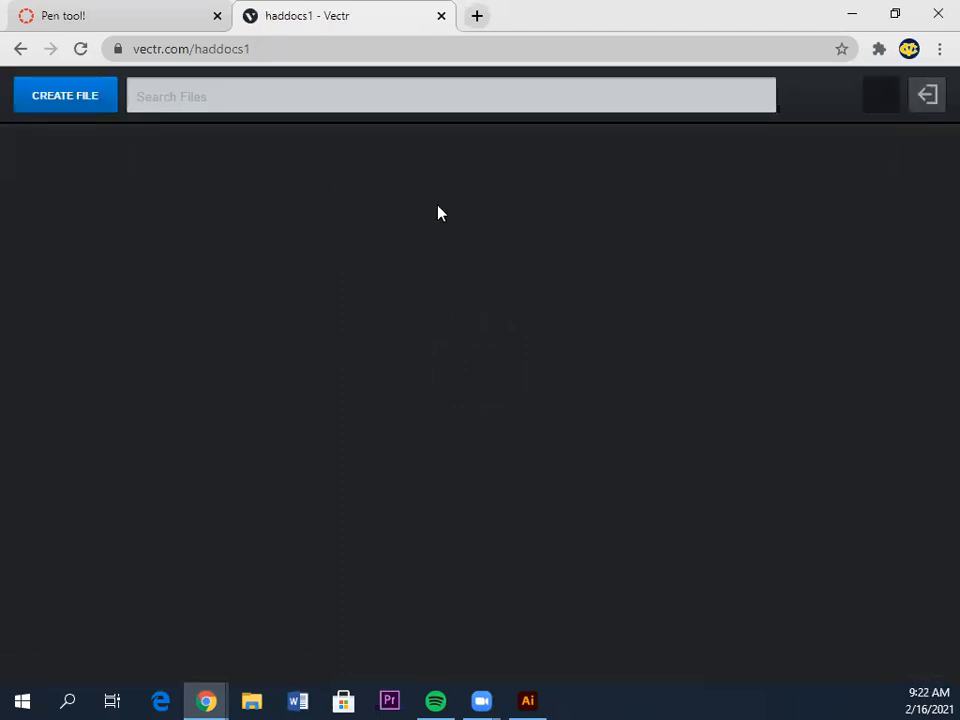
Create a new file from the Vectr file list, leaving the current page without saving
mouse_move(272, 357)
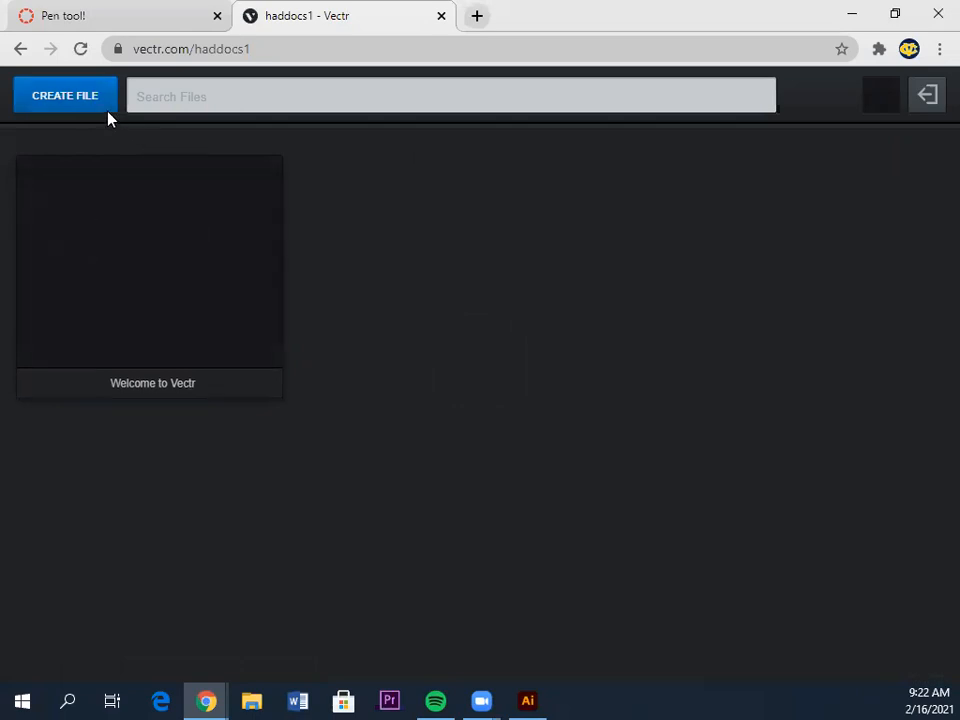
left_click(81, 100)
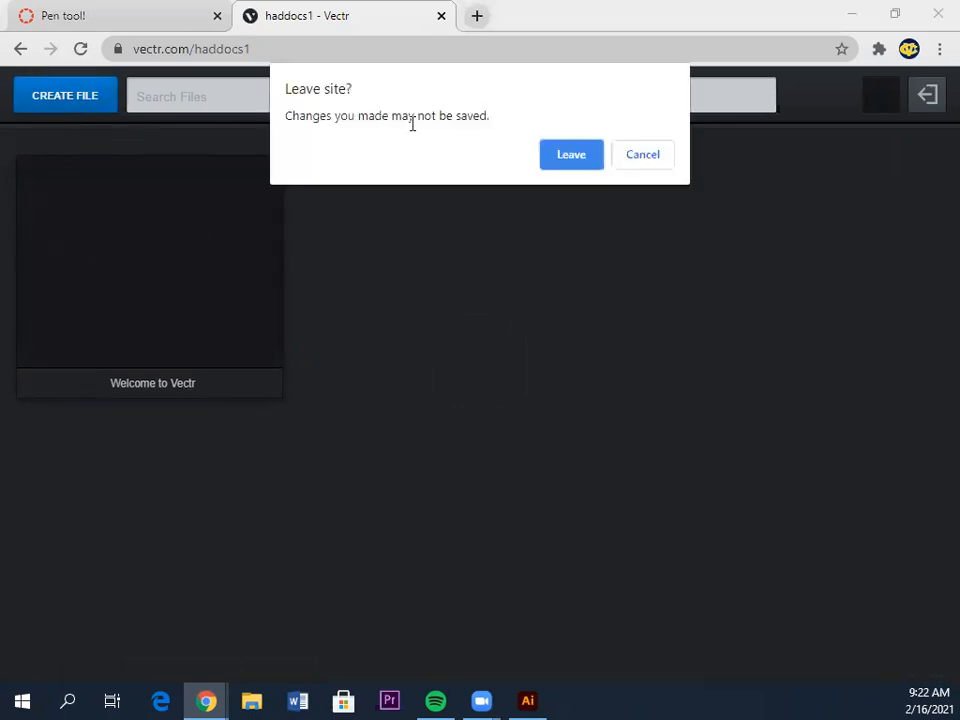
left_click(571, 156)
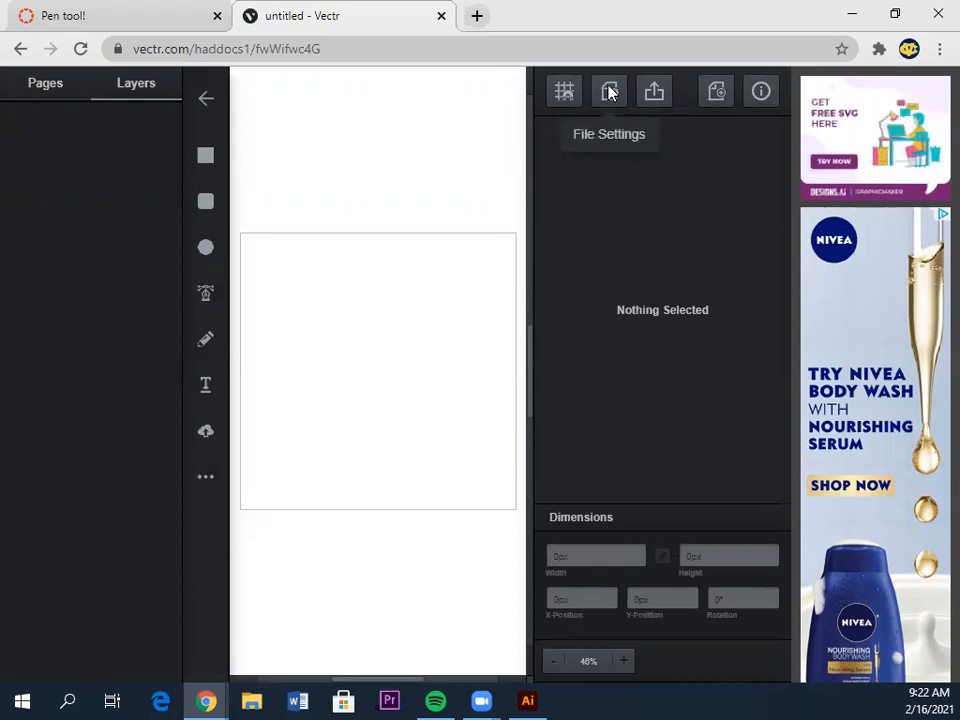
left_click(48, 98)
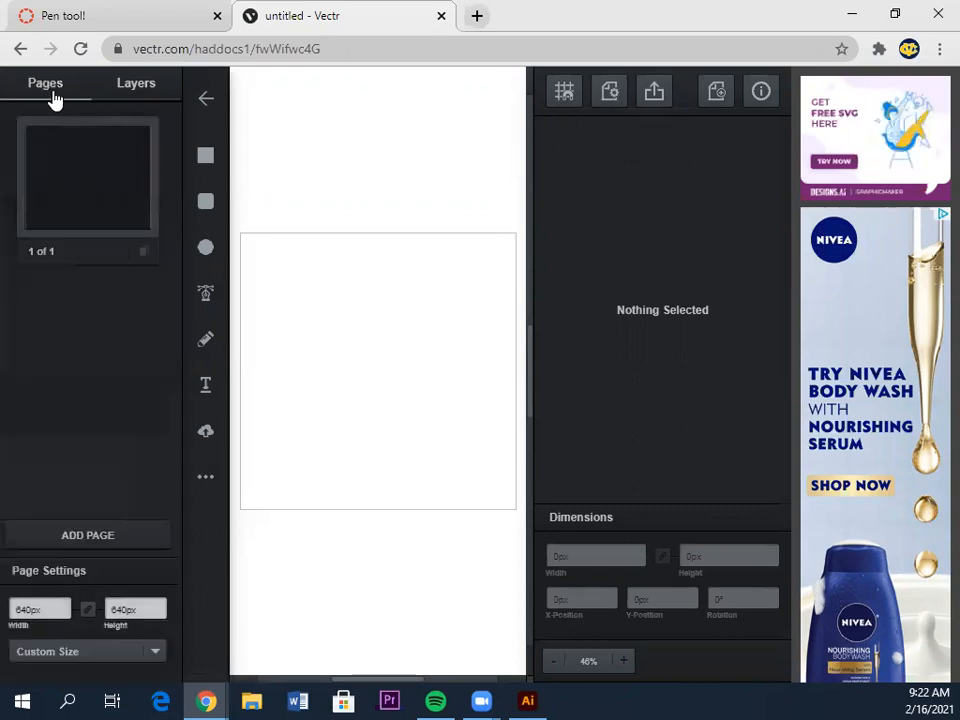
left_click(136, 95)
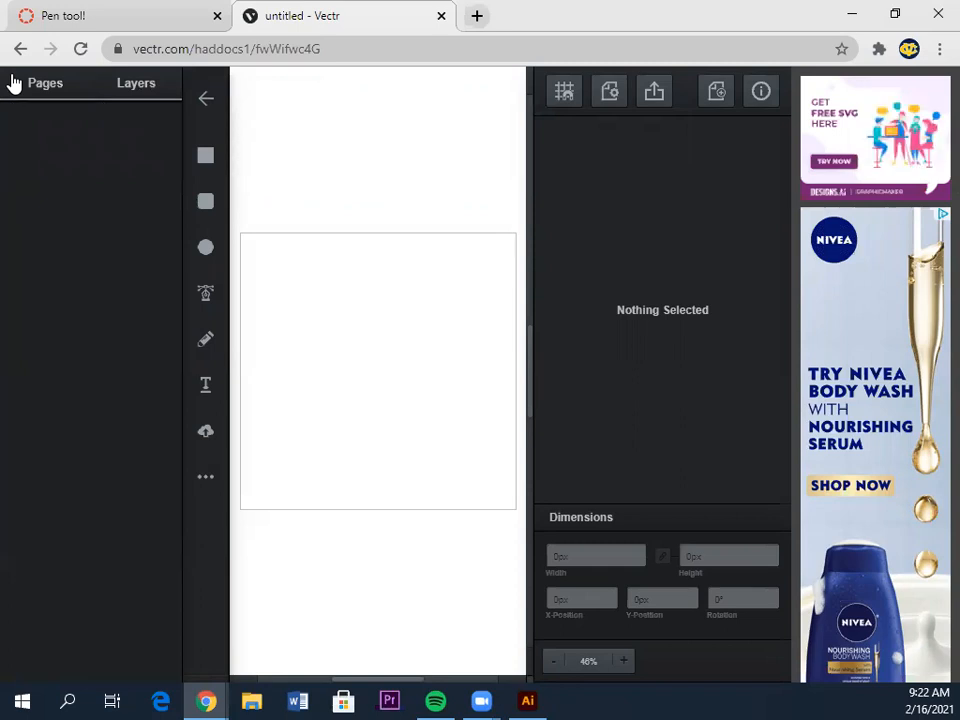
left_click(58, 82)
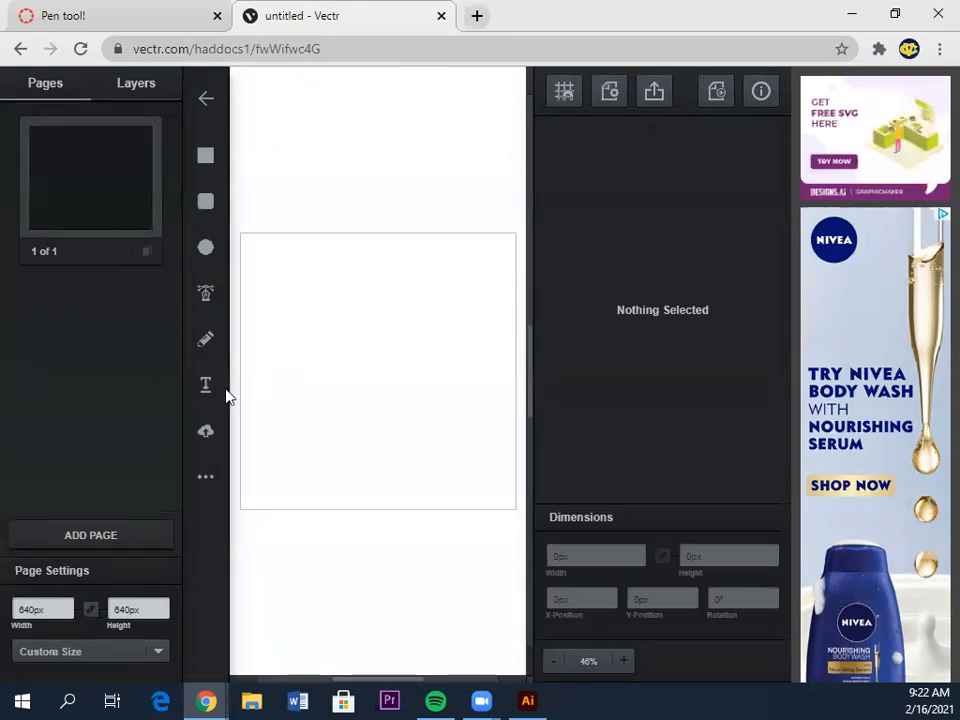
Import Pentool-exercises1 (1).jpg from the Downloads folder into the blank page as the tracing template
left_click(210, 429)
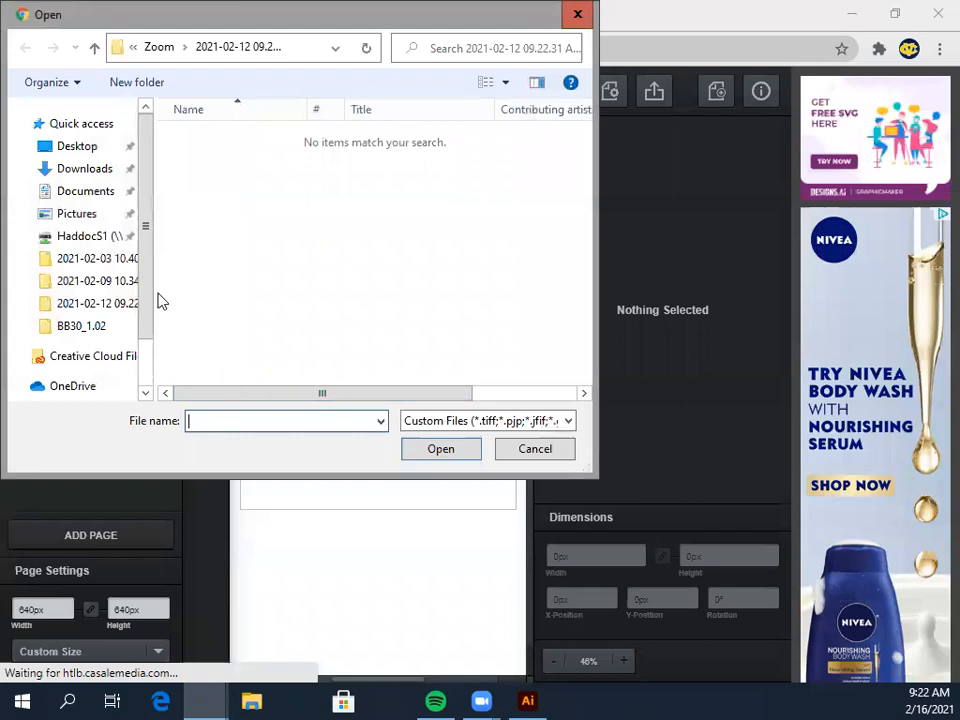
left_click(80, 177)
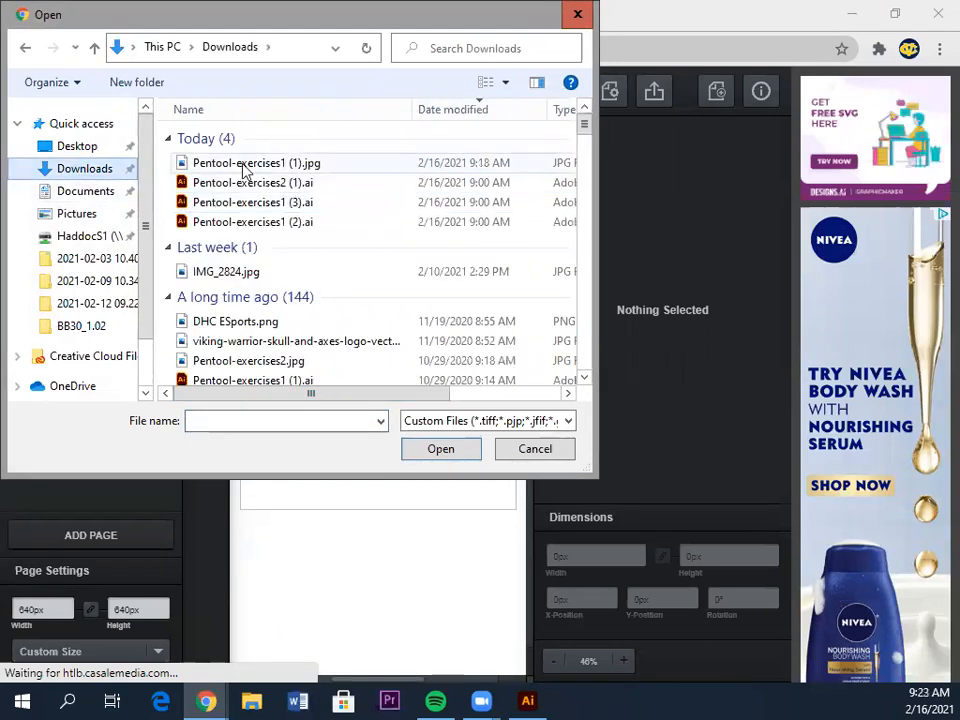
left_click(245, 166)
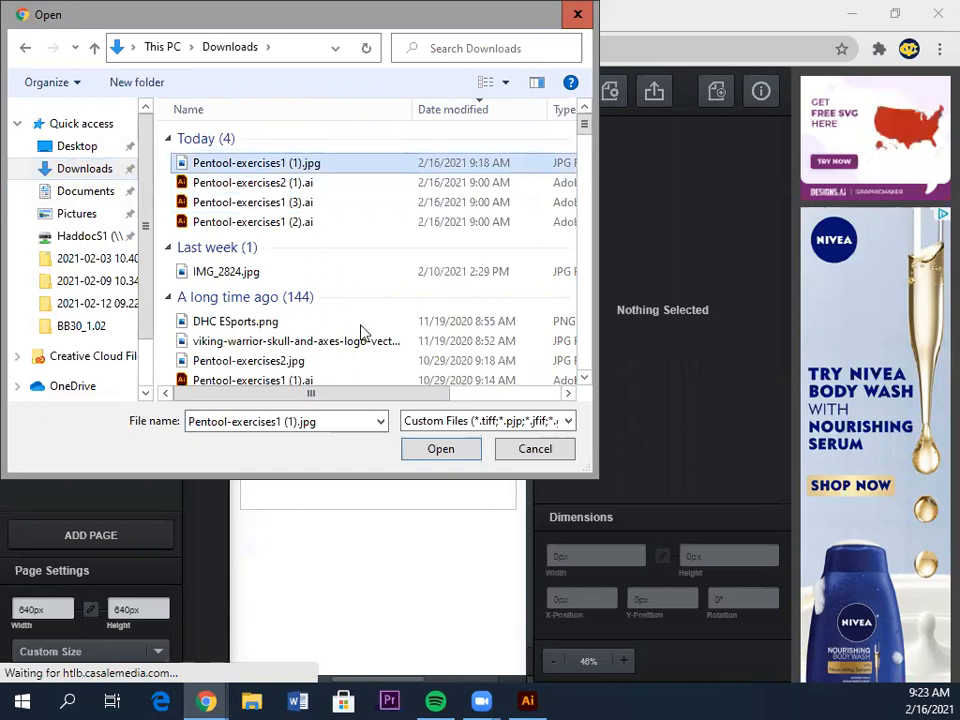
key("Return")
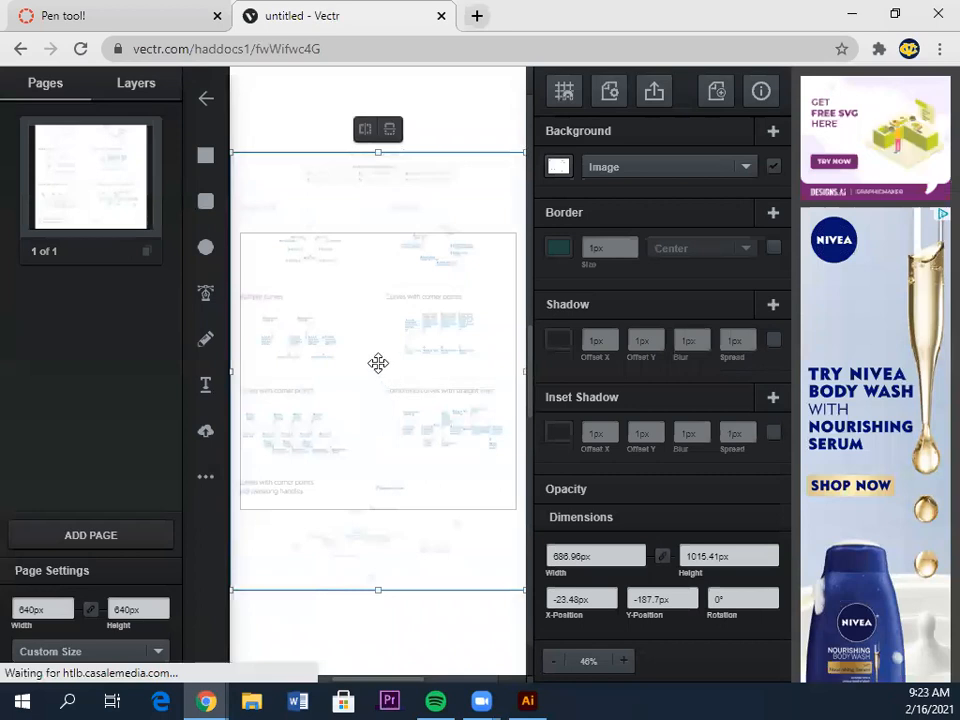
Draw a closed, rounded freeform shape about 288 by 301 px over the template with the Pen tool, using curved anchor points
scroll(369, 346, "up", 1)
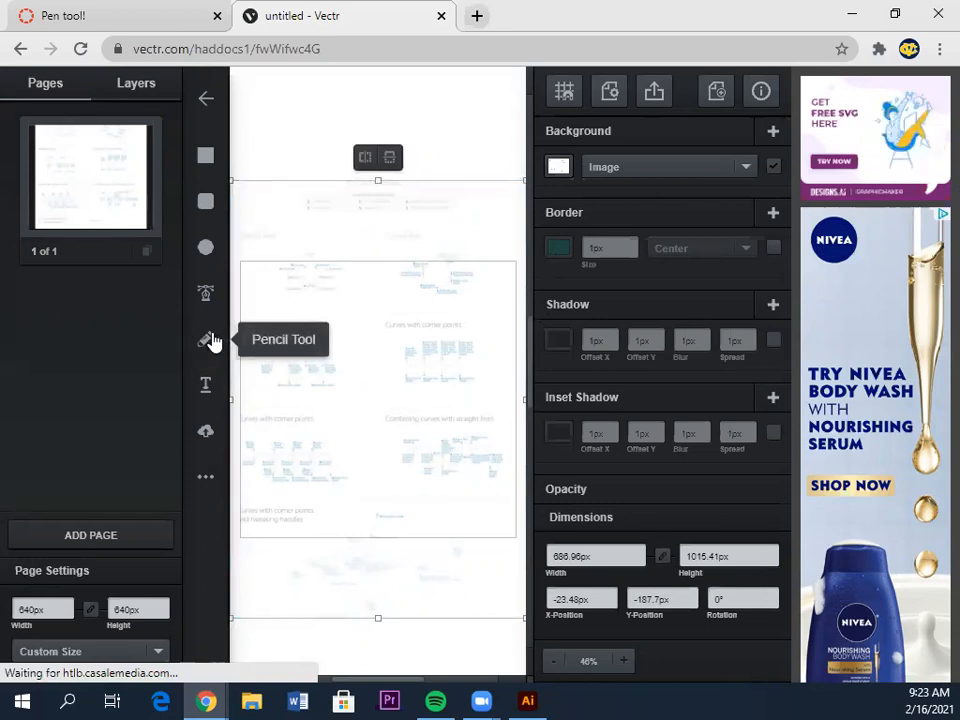
left_click(206, 296)
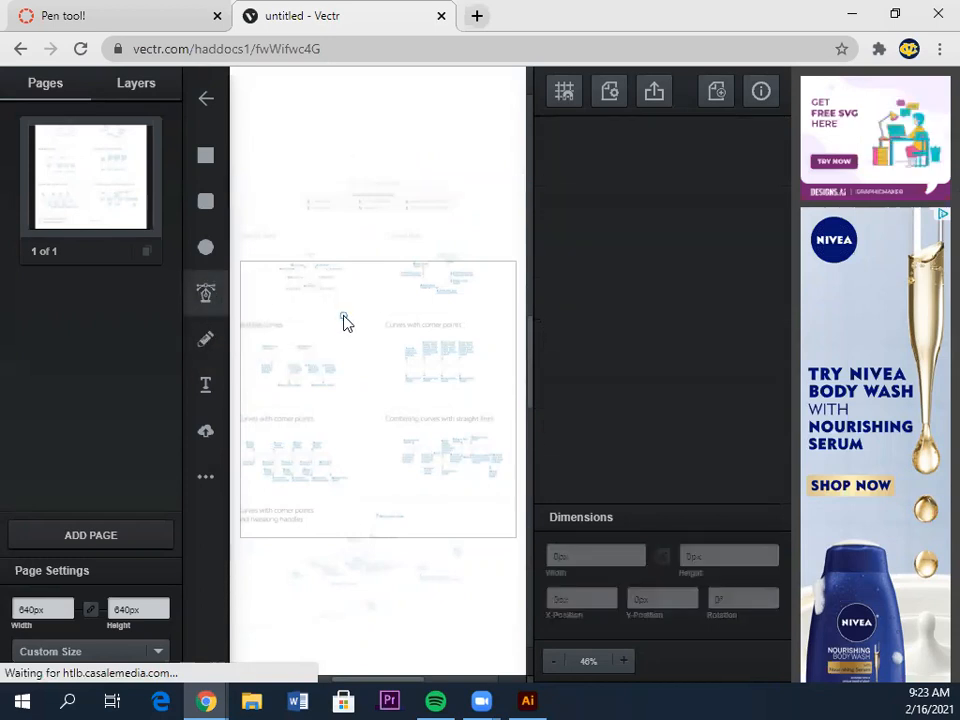
left_click(343, 316)
left_click_drag(370, 310, 452, 315)
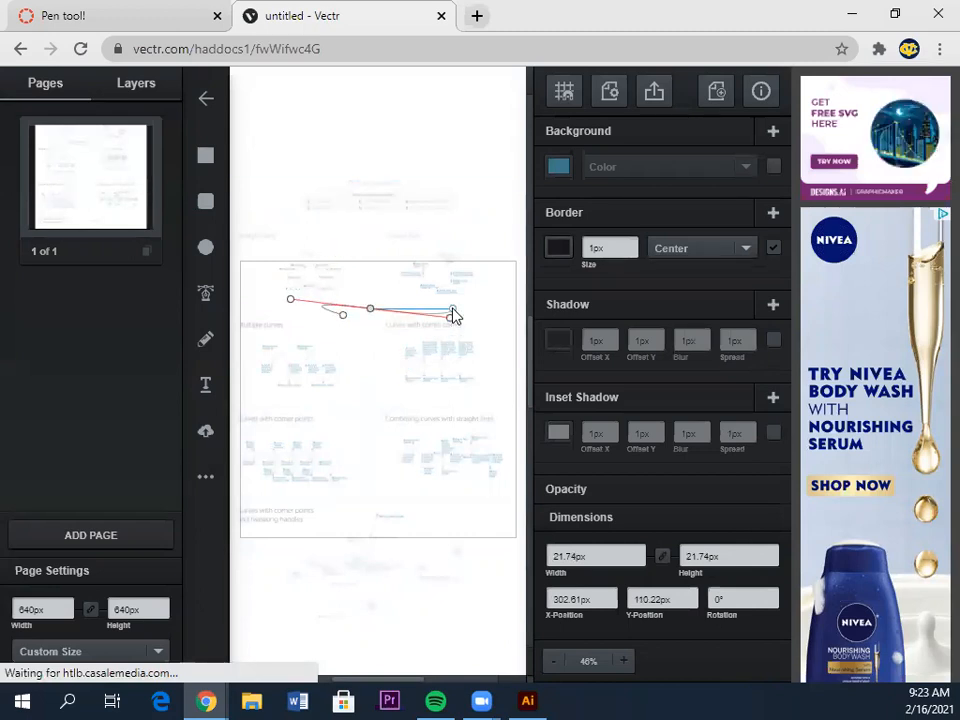
left_click_drag(343, 425, 350, 460)
left_click_drag(292, 386, 252, 374)
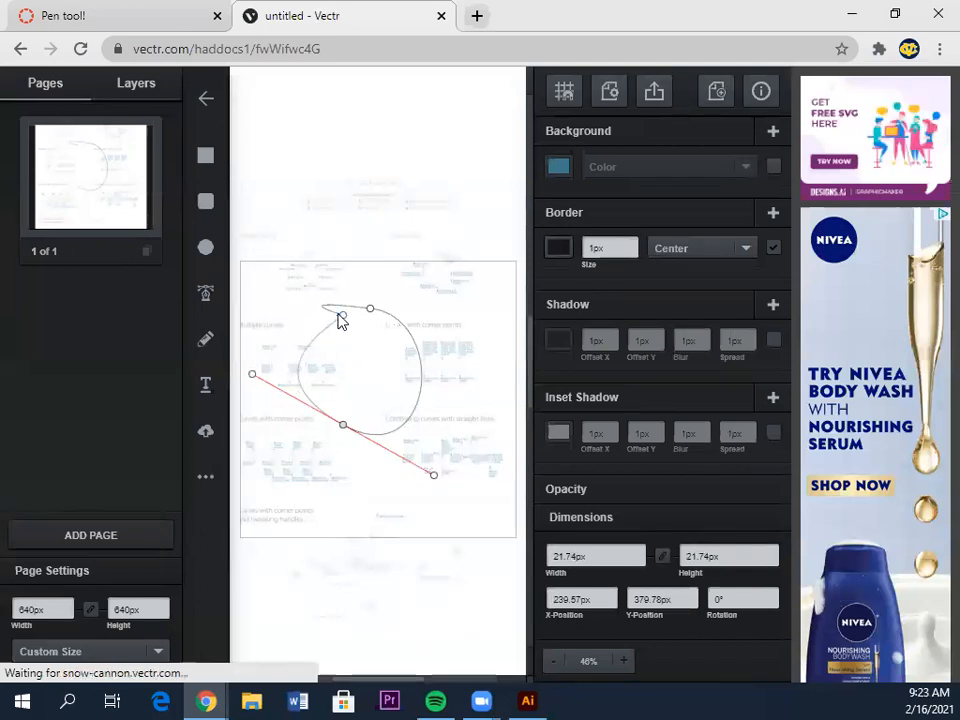
left_click(340, 318)
Give the closed pen shape a solid light blue color background and move it above the page, to about X 43 px, Y -408 px
left_click_drag(332, 330, 375, 171)
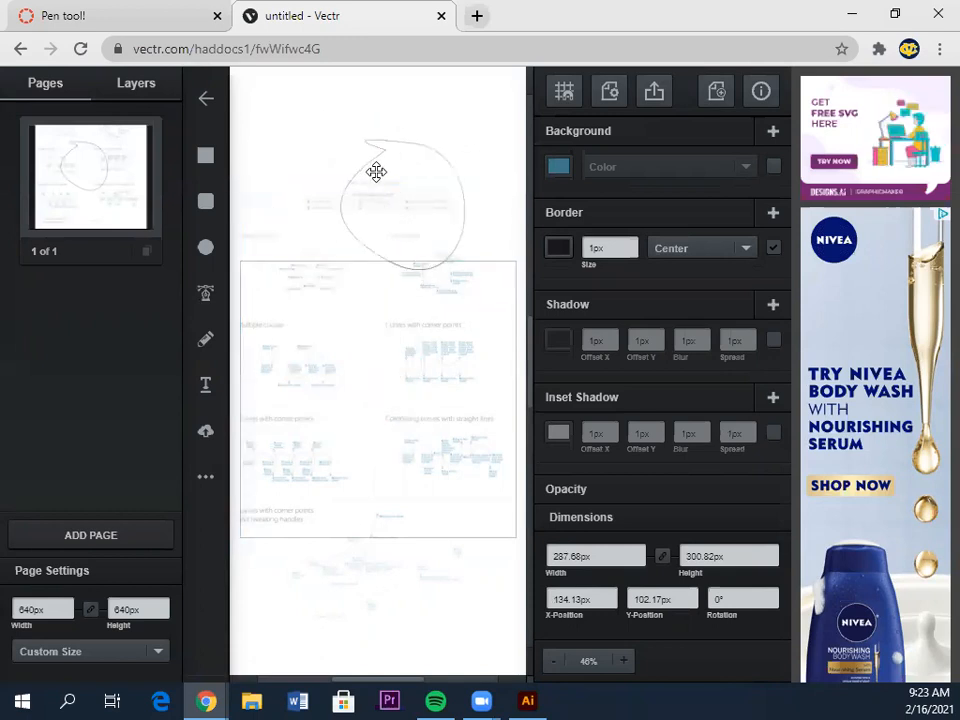
left_click(681, 168)
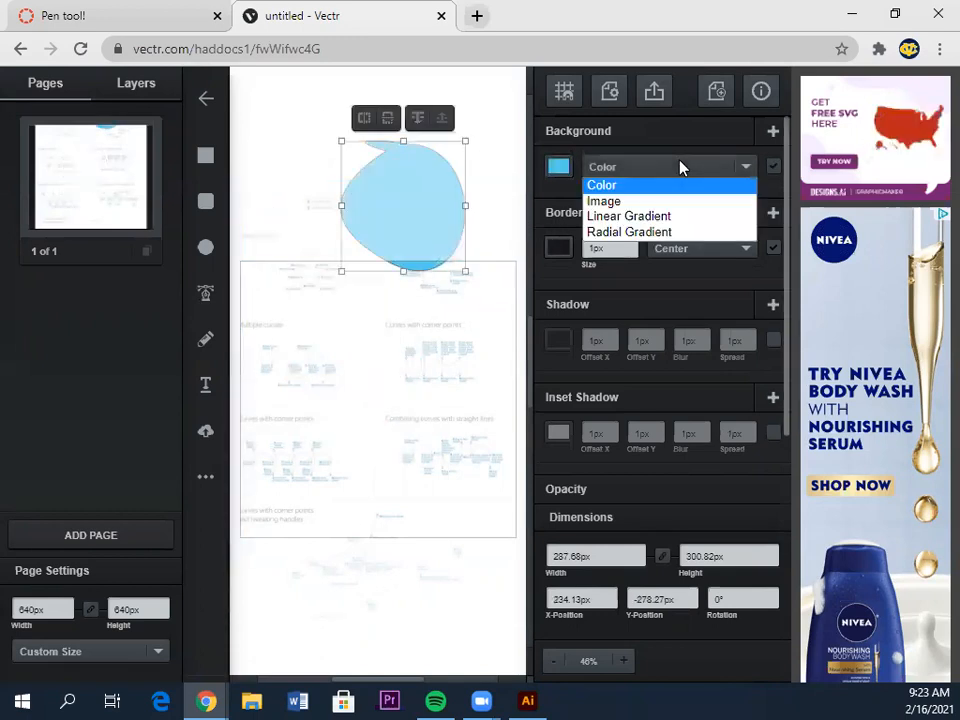
left_click(615, 188)
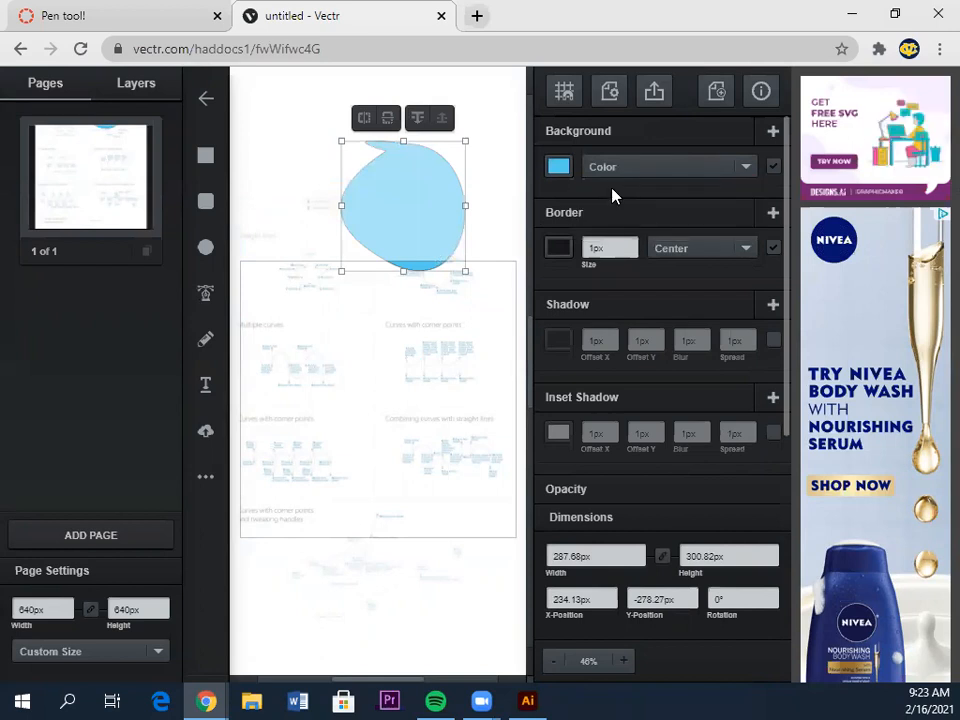
left_click(559, 168)
left_click(321, 191)
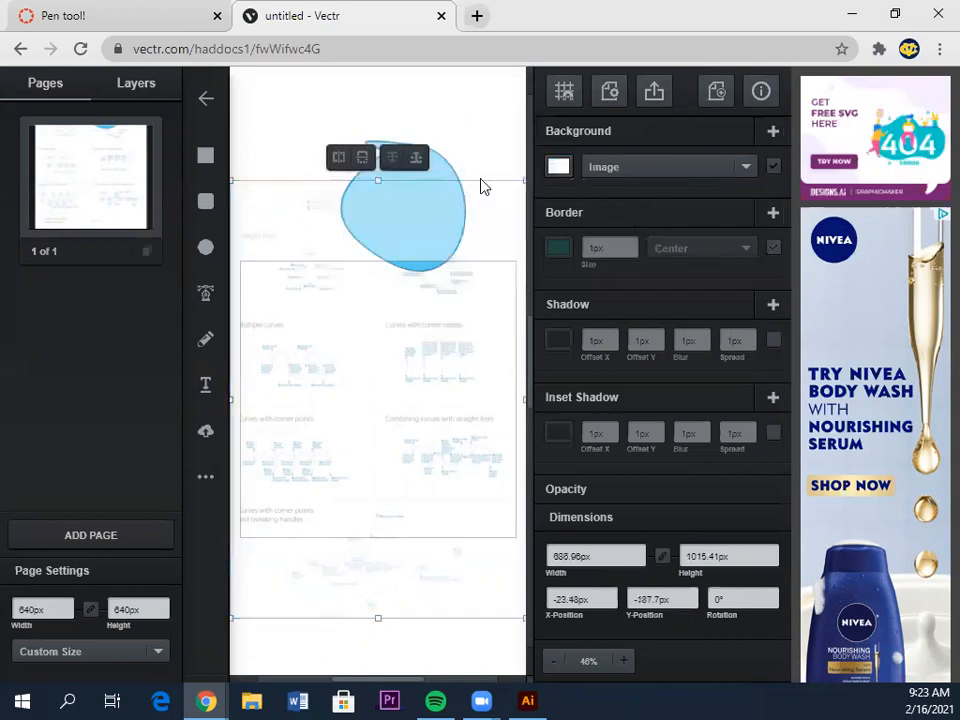
left_click_drag(443, 212, 361, 157)
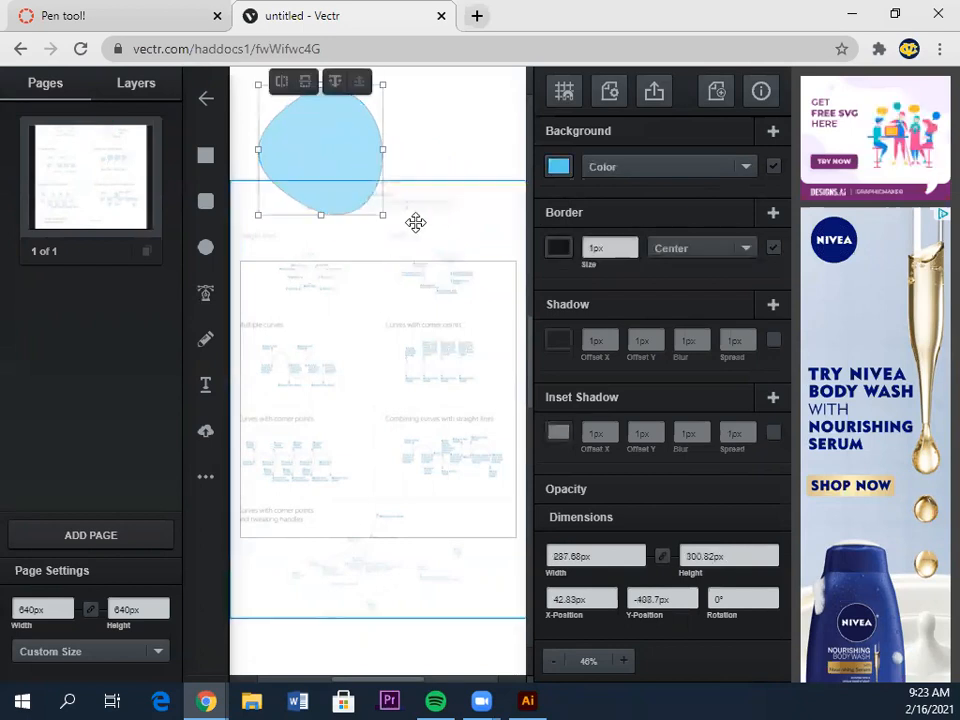